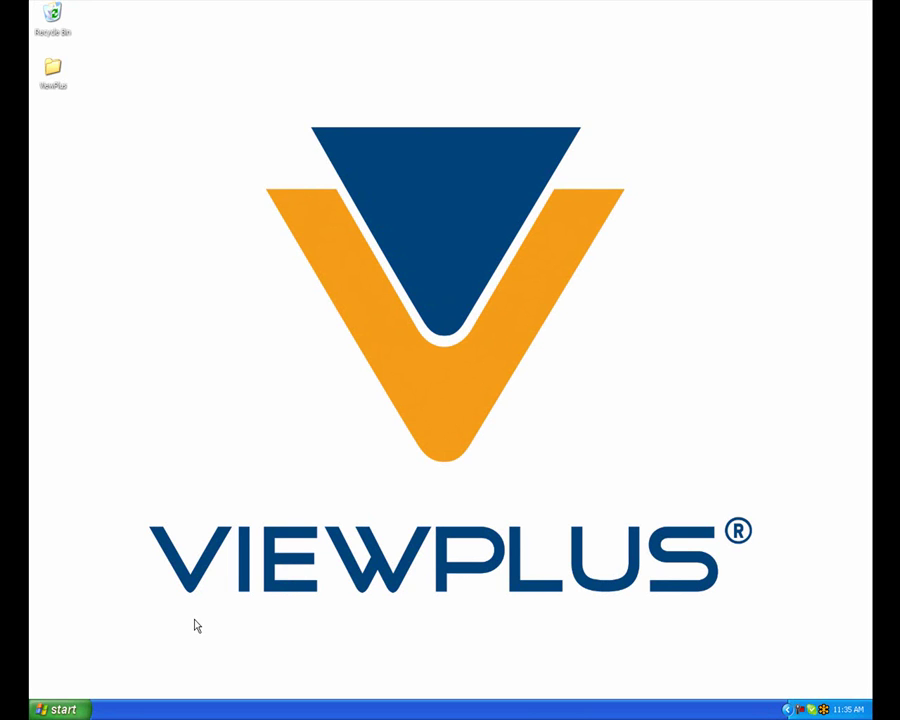
- Launch TigerDesigner from Start > All Programs > ViewPlus to get a blank new.prn page
left_click(62, 709)
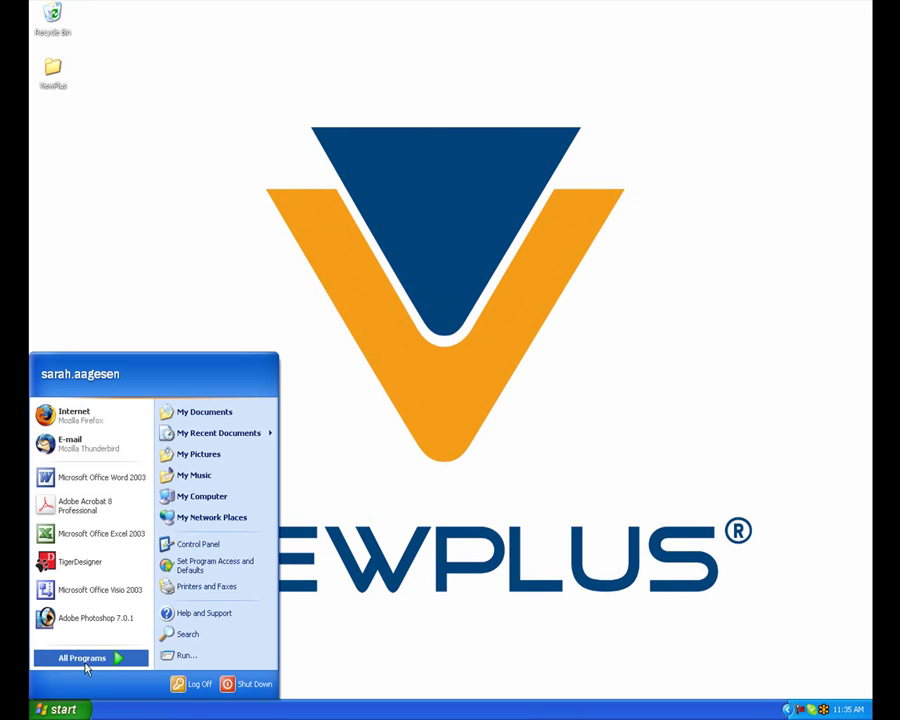
mouse_move(88, 660)
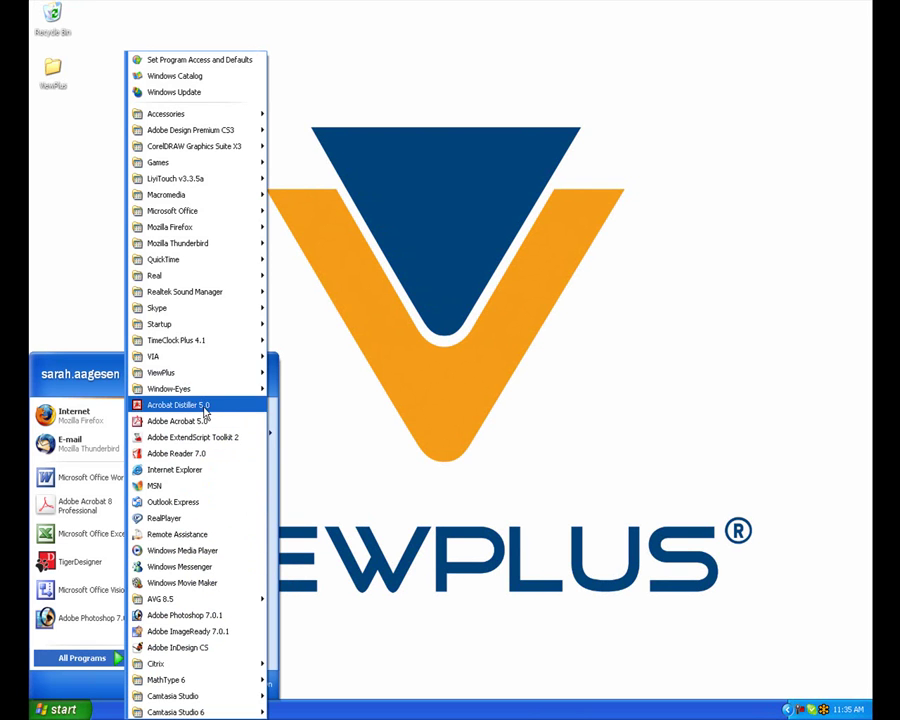
mouse_move(205, 378)
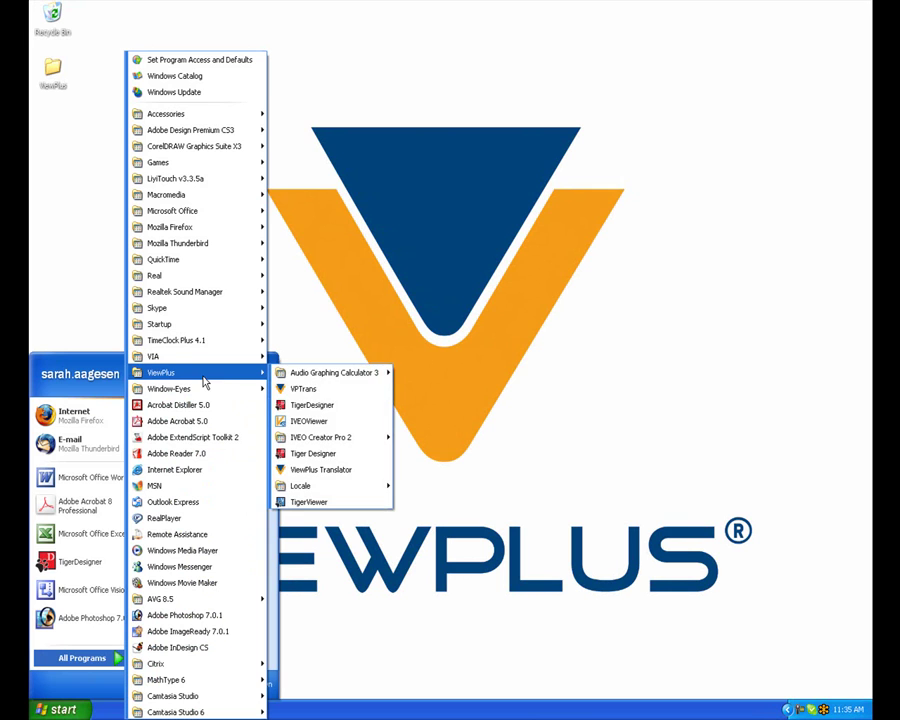
left_click(290, 405)
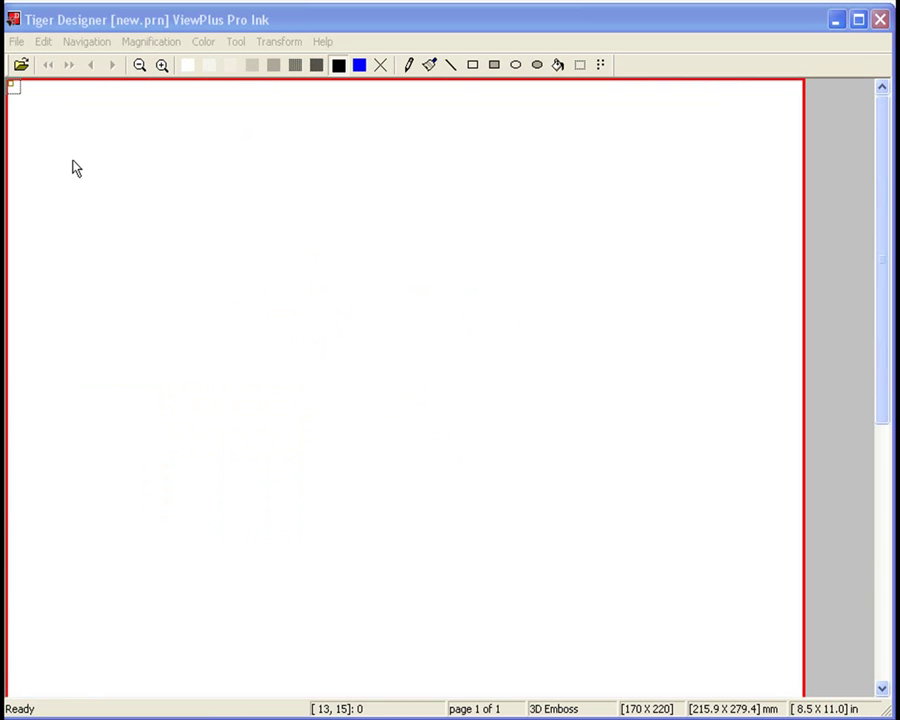
- Open the volcano1 file from My Documents in Tiger Designer
left_click(48, 130)
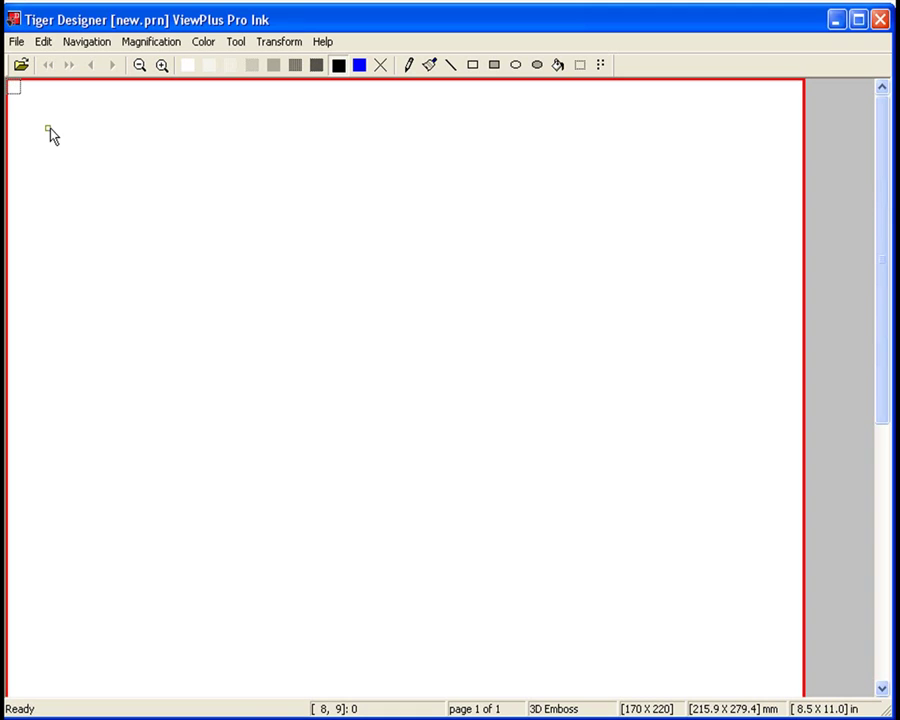
left_click(10, 42)
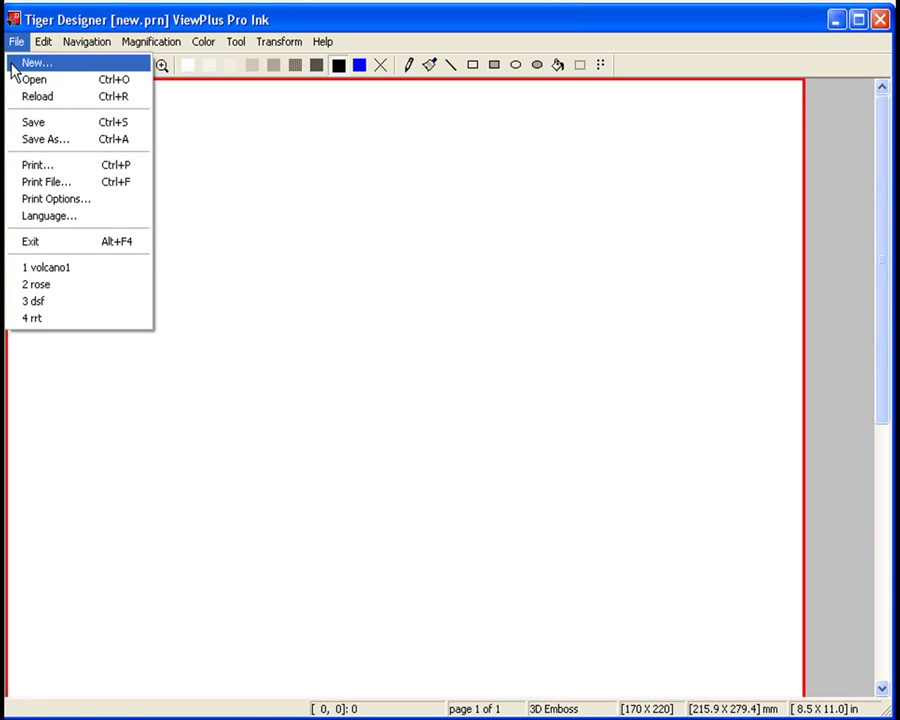
left_click(25, 80)
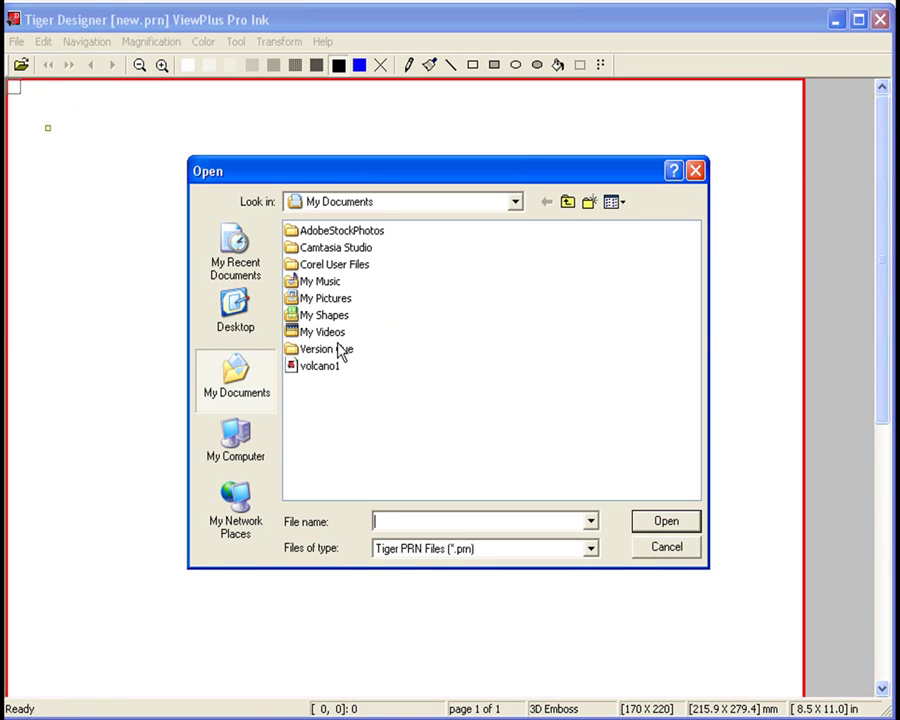
left_click(334, 366)
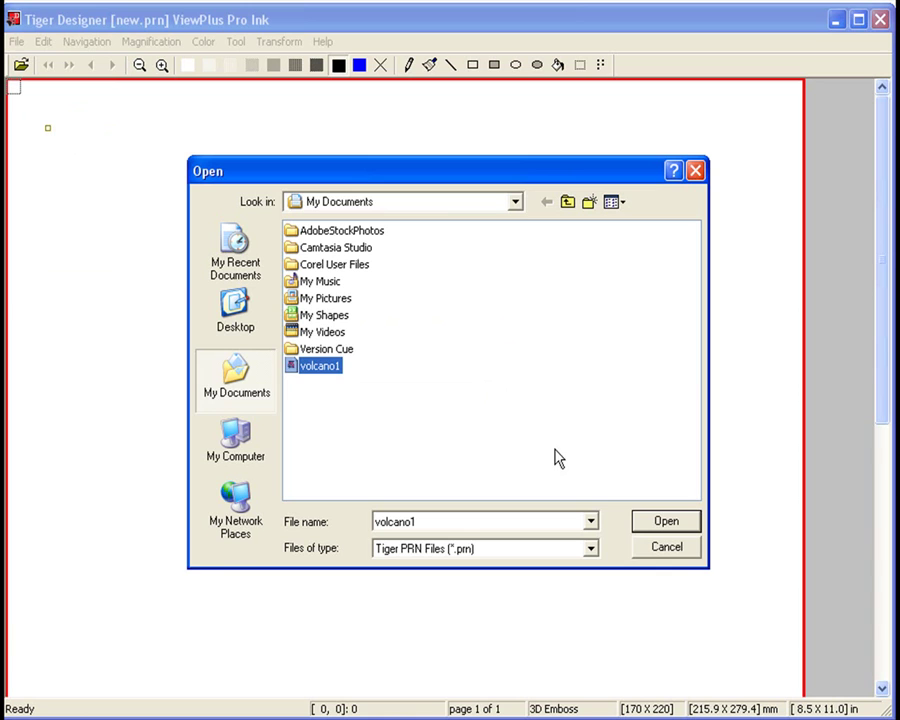
left_click(665, 522)
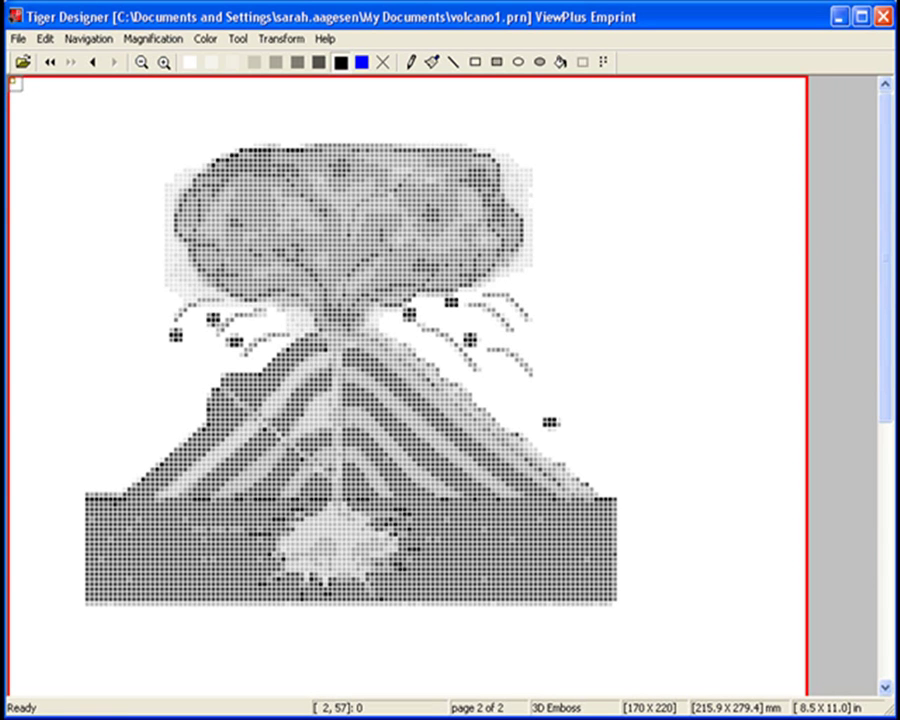
- Draw dark Pencil lines up the volcano's centre and along its left slope
left_click(409, 63)
mouse_move(341, 500)
left_mouse_down()
mouse_move(342, 349)
mouse_move(326, 366)
mouse_move(329, 498)
left_mouse_up()
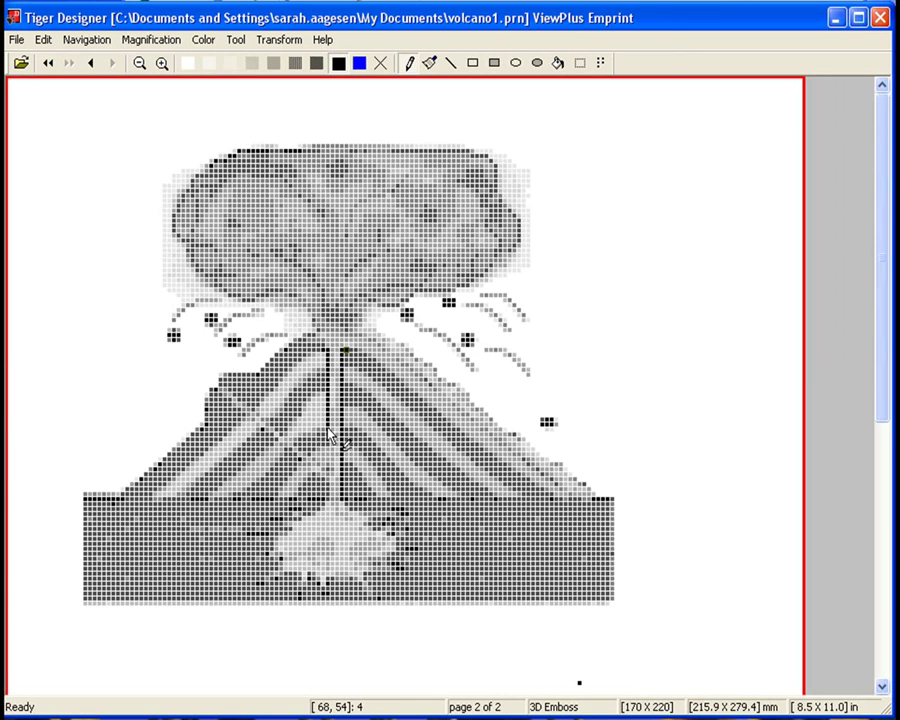
mouse_move(120, 493)
left_mouse_down()
mouse_move(198, 427)
mouse_move(221, 382)
mouse_move(307, 342)
mouse_move(400, 367)
mouse_move(390, 345)
mouse_move(412, 355)
mouse_move(598, 493)
left_mouse_up()
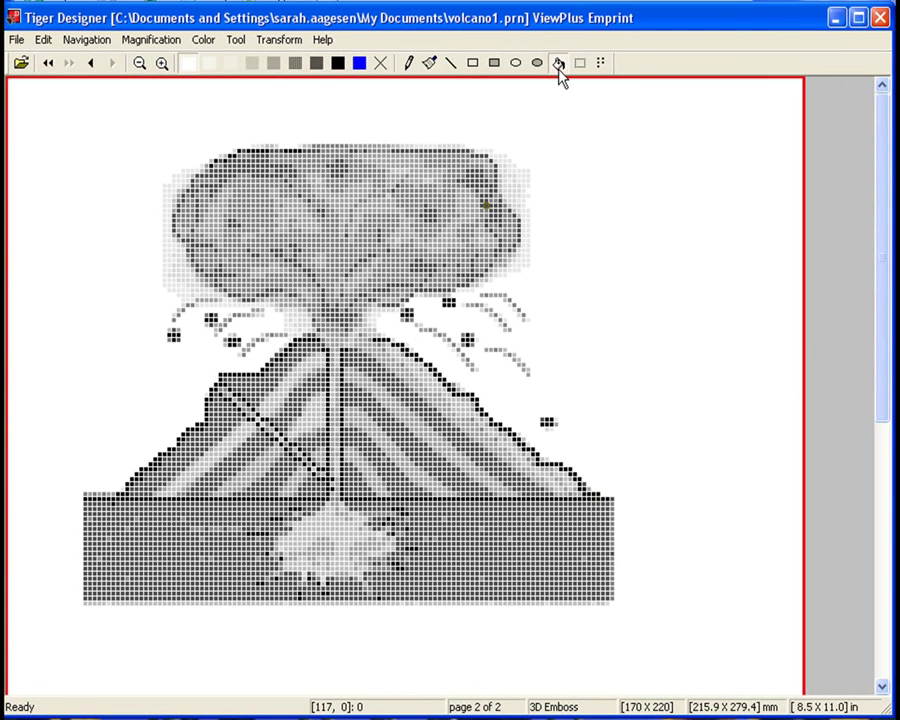
- Fill the left, central and right slope bands of the volcano white
left_click(202, 472)
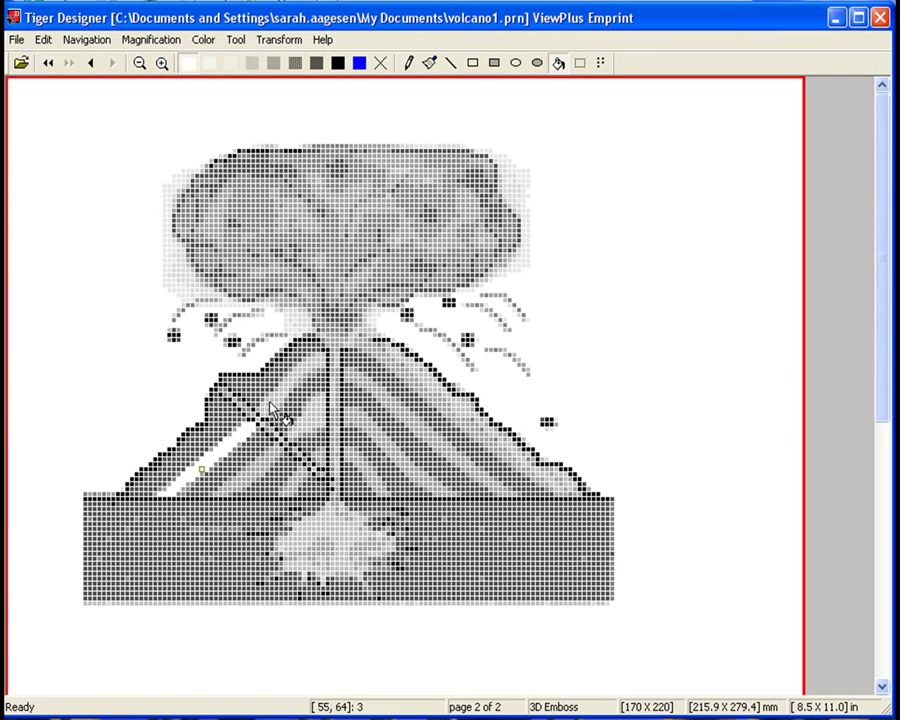
left_click(250, 455)
left_click(303, 413)
left_click(325, 462)
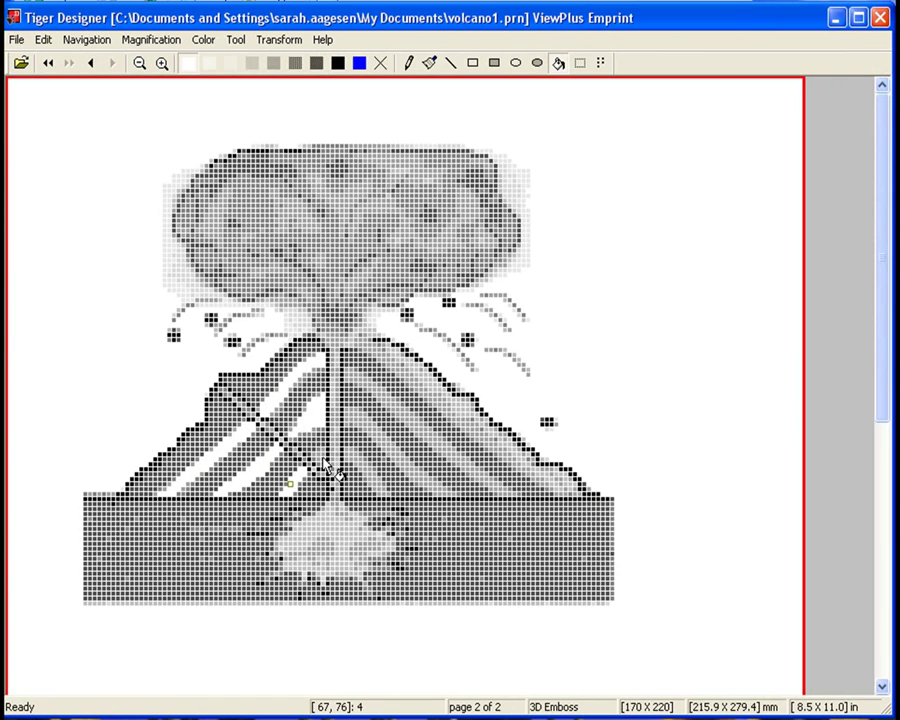
left_click(362, 467)
left_click(390, 442)
left_click(402, 414)
left_click(411, 385)
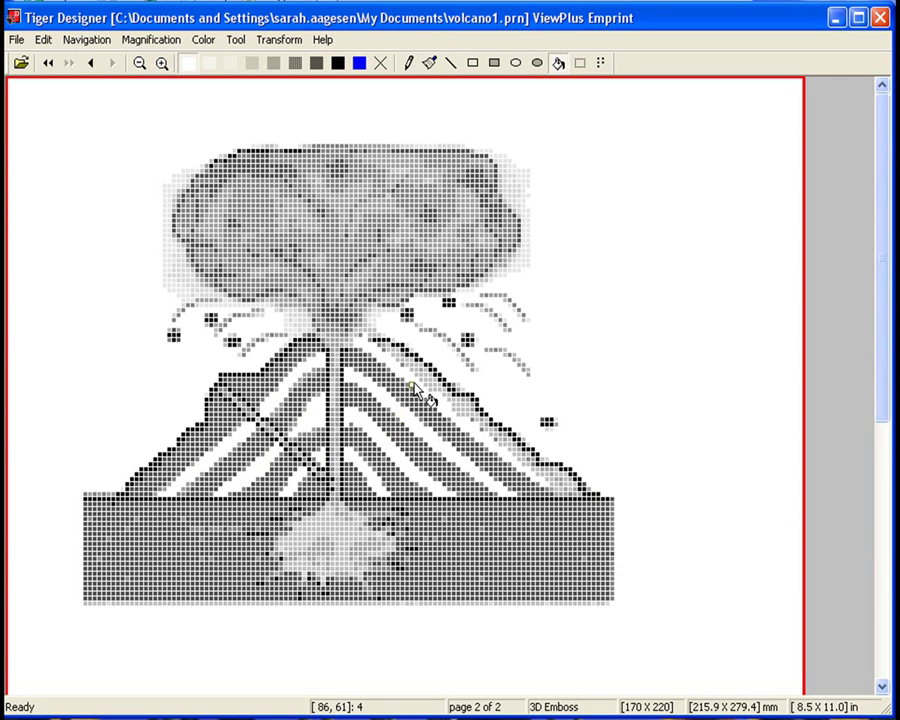
- Fill the ash cloud, including its dark right-hand patches, an even mid-grey
left_click(273, 63)
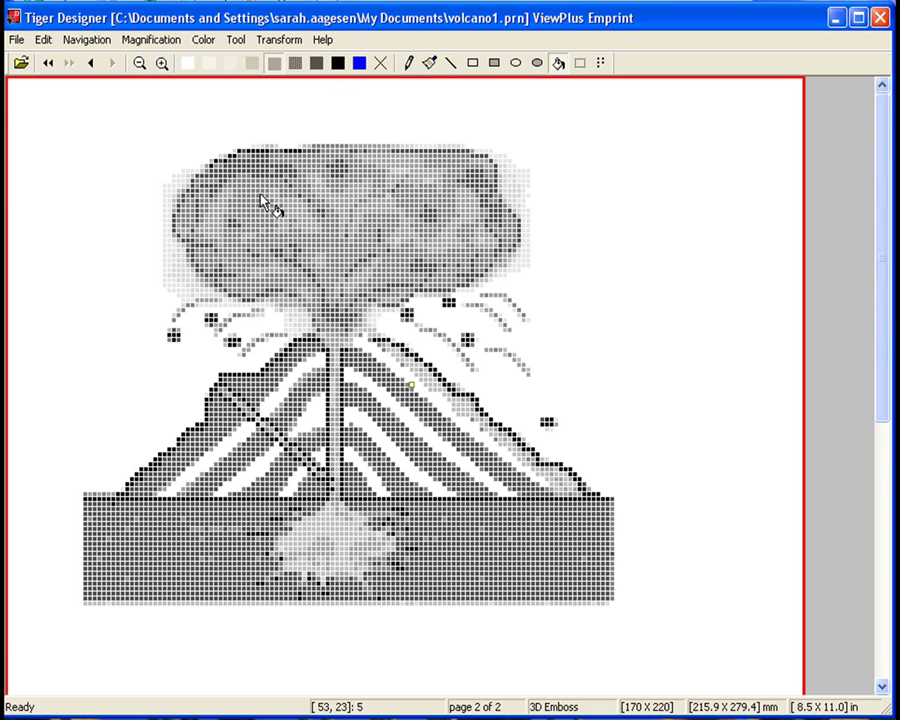
left_click(261, 196)
left_click(428, 194)
left_click(248, 161)
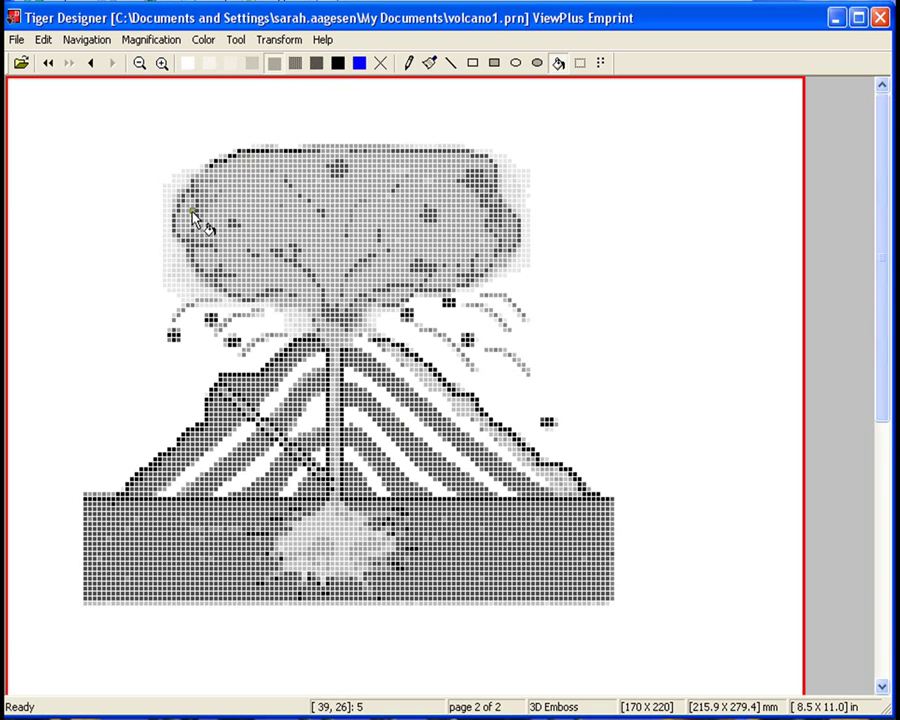
left_click(472, 186)
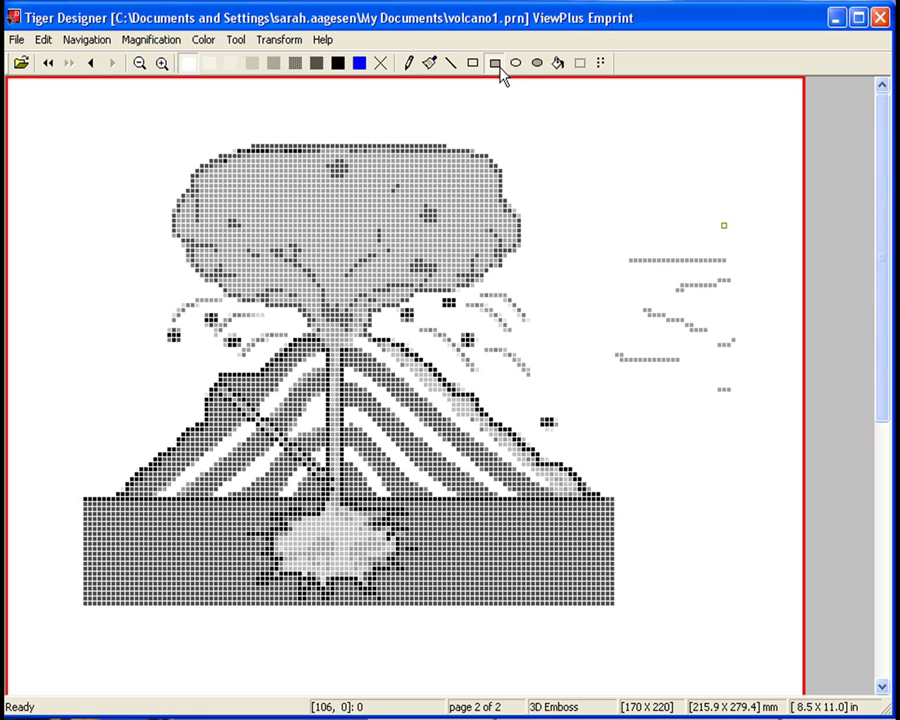
- Cover the stray dots right of the volcano with a white filled rectangle, then start a Braille label
left_click(499, 67)
mouse_move(597, 220)
left_mouse_down()
mouse_move(647, 257)
mouse_move(739, 362)
mouse_move(767, 427)
left_mouse_up()
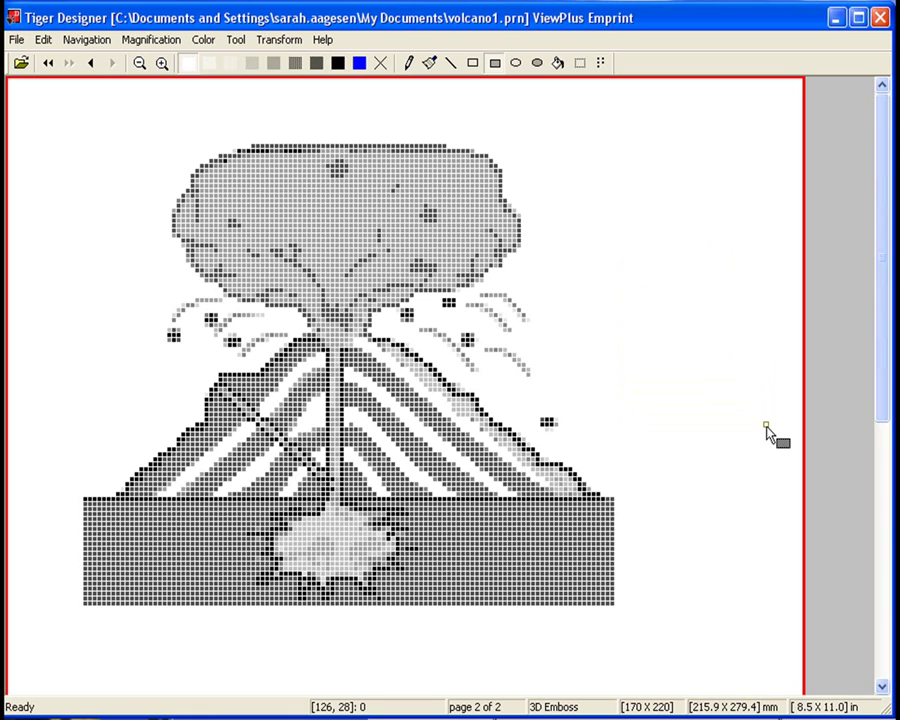
left_click(601, 64)
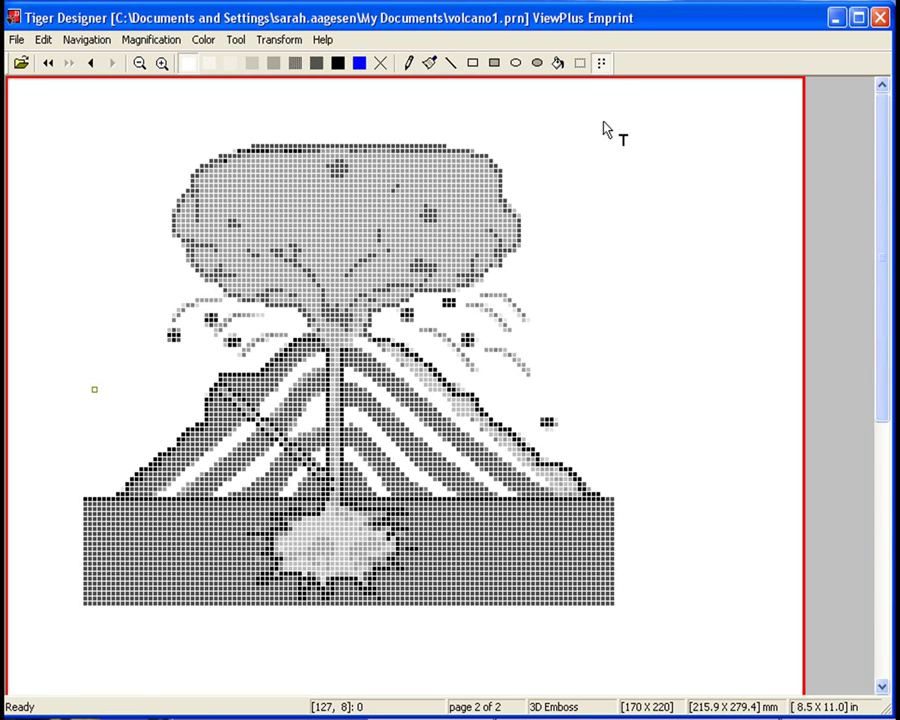
left_click(603, 196)
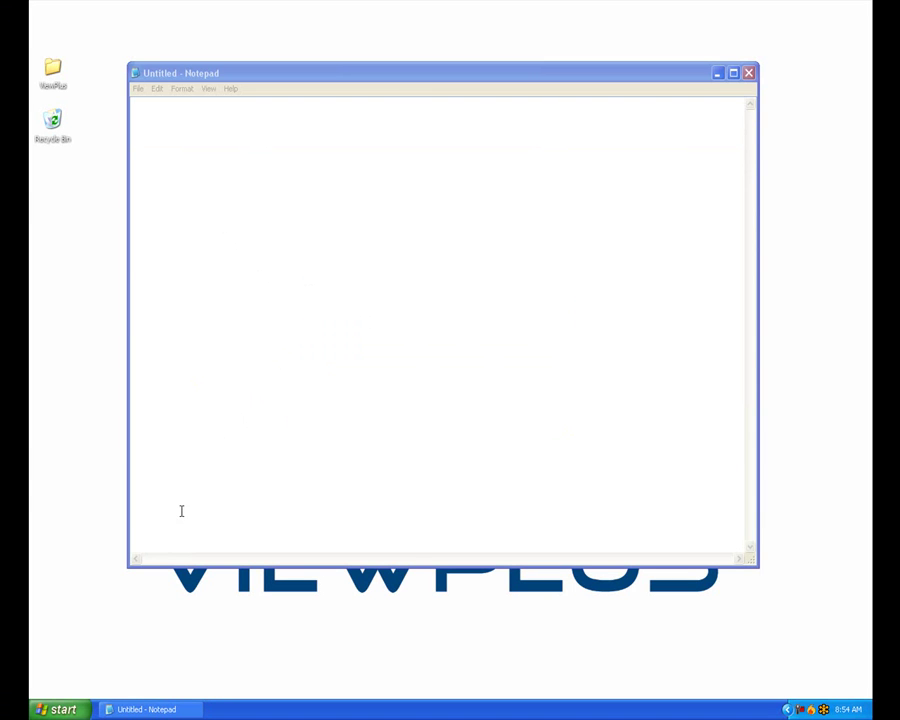
- Launch ViewPlus Translator from Start > All Programs > ViewPlus
left_click(55, 709)
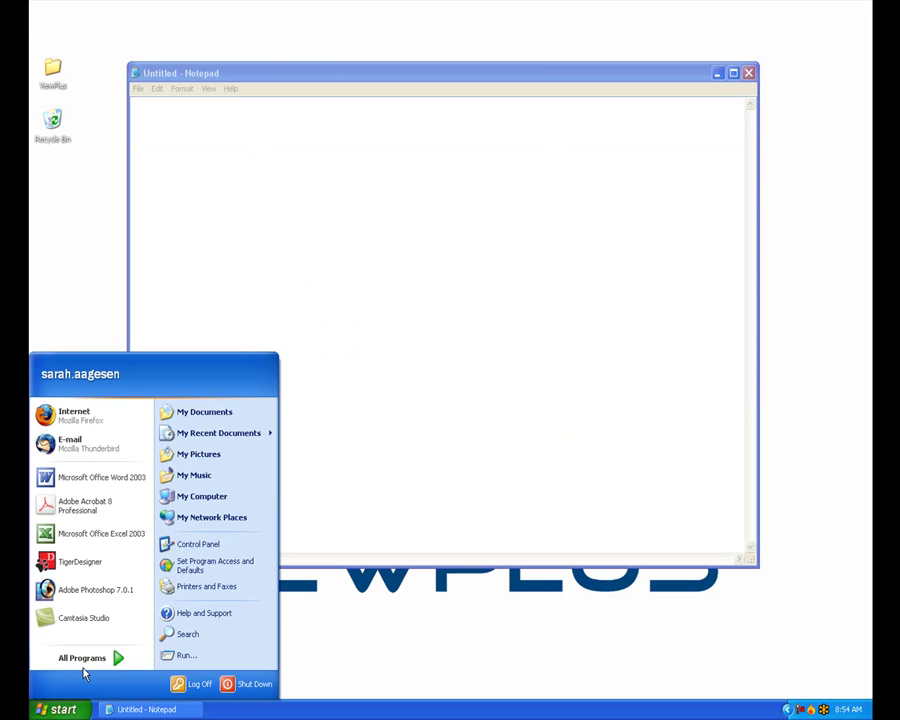
left_click(83, 660)
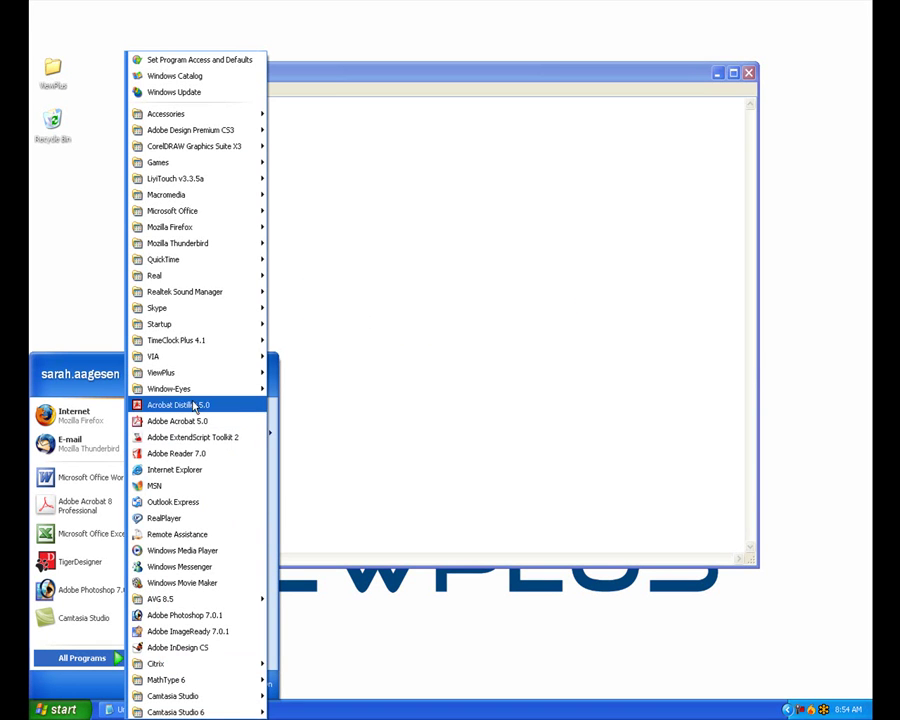
mouse_move(195, 381)
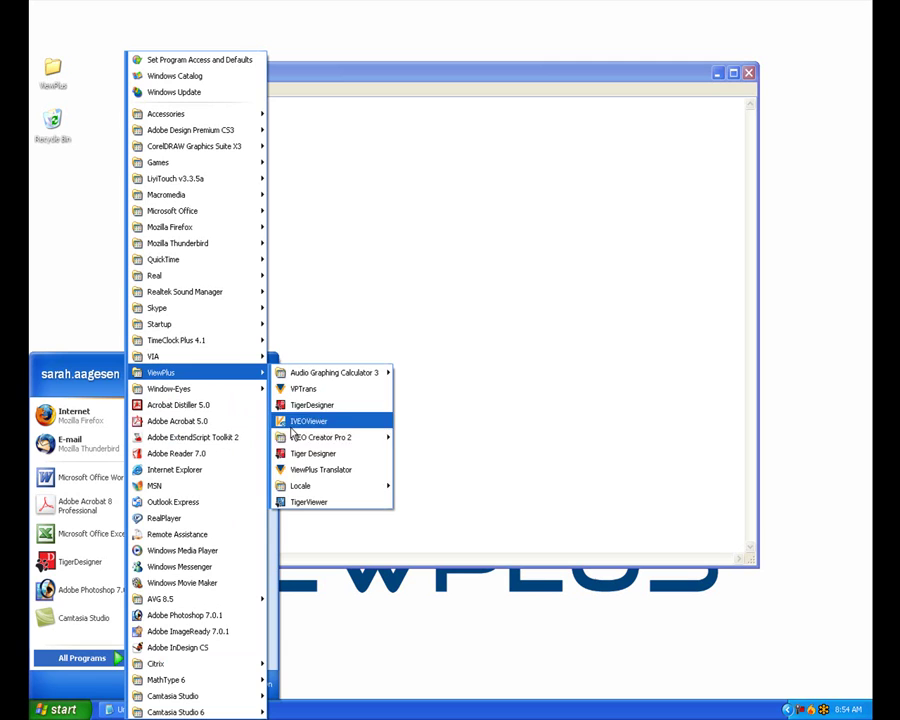
left_click(305, 470)
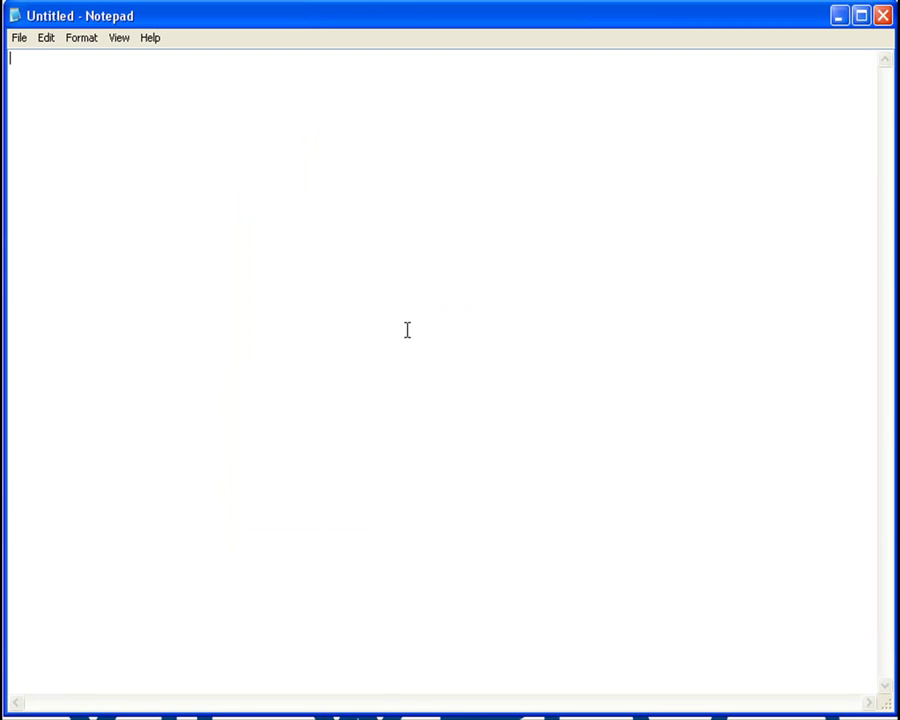
- Type 'Ash Cloud' in Notepad and select the text
type("Ash Cloud")
left_click_drag(80, 62, 4, 62)
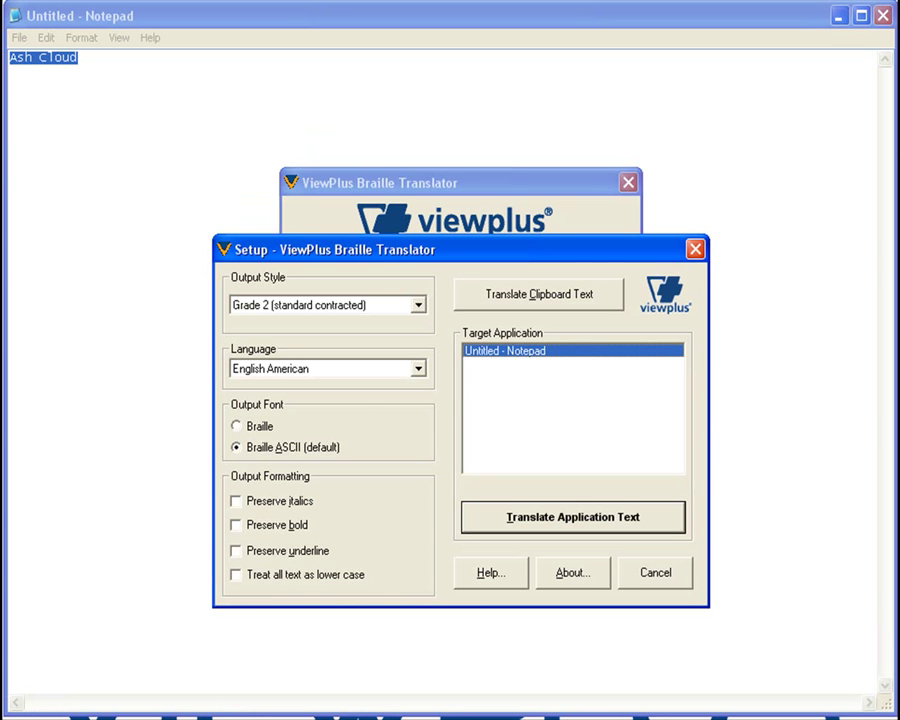
- Set Grade 2 English American Braille and target the 'Untitled - Notepad' text for translation
left_click(290, 306)
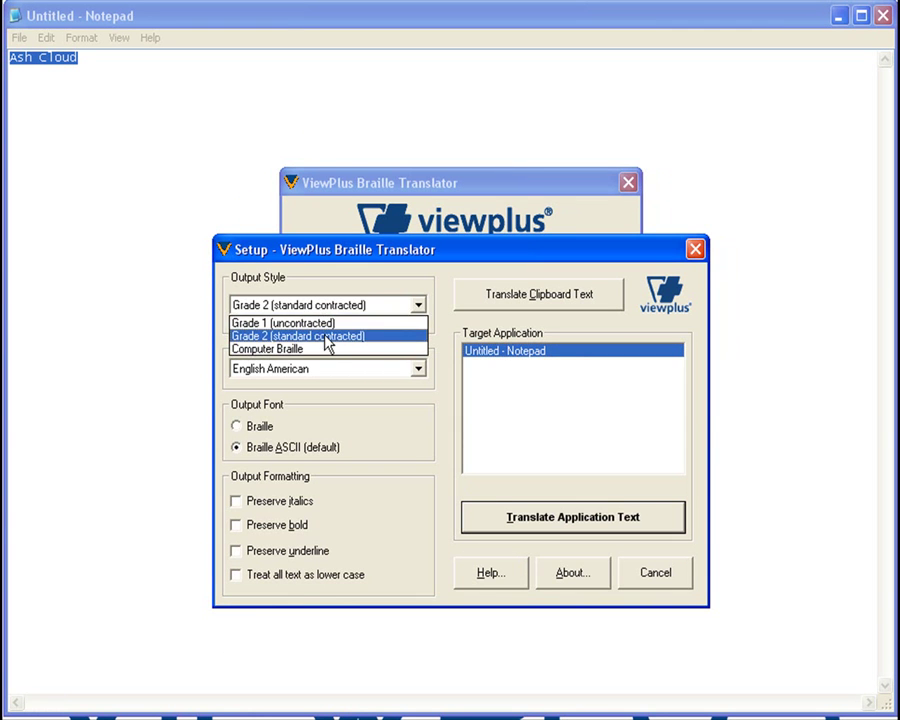
left_click(325, 337)
left_click(319, 370)
left_click(330, 387)
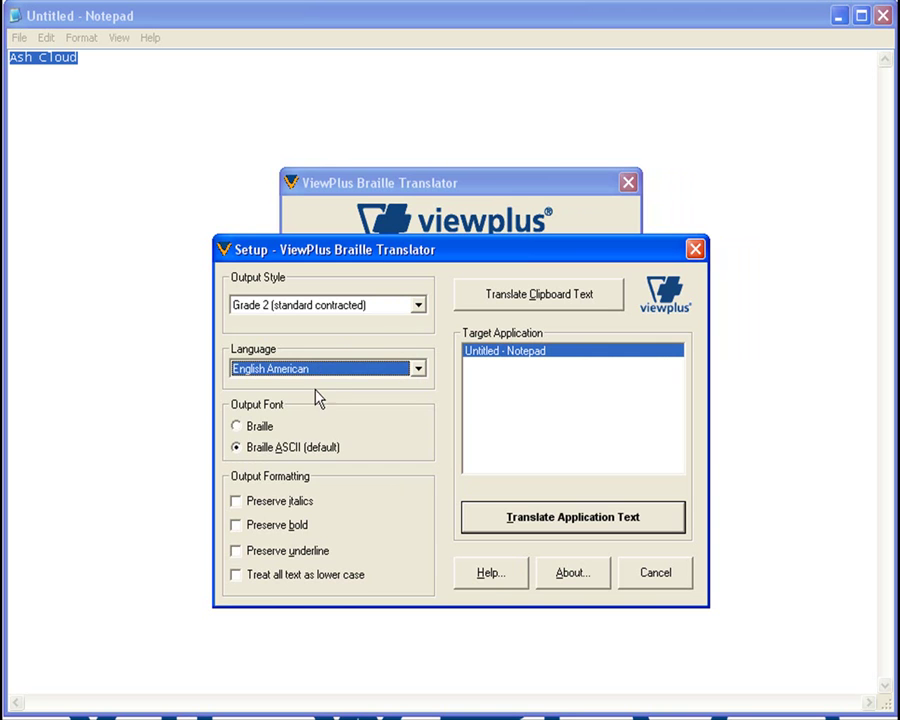
left_click(485, 356)
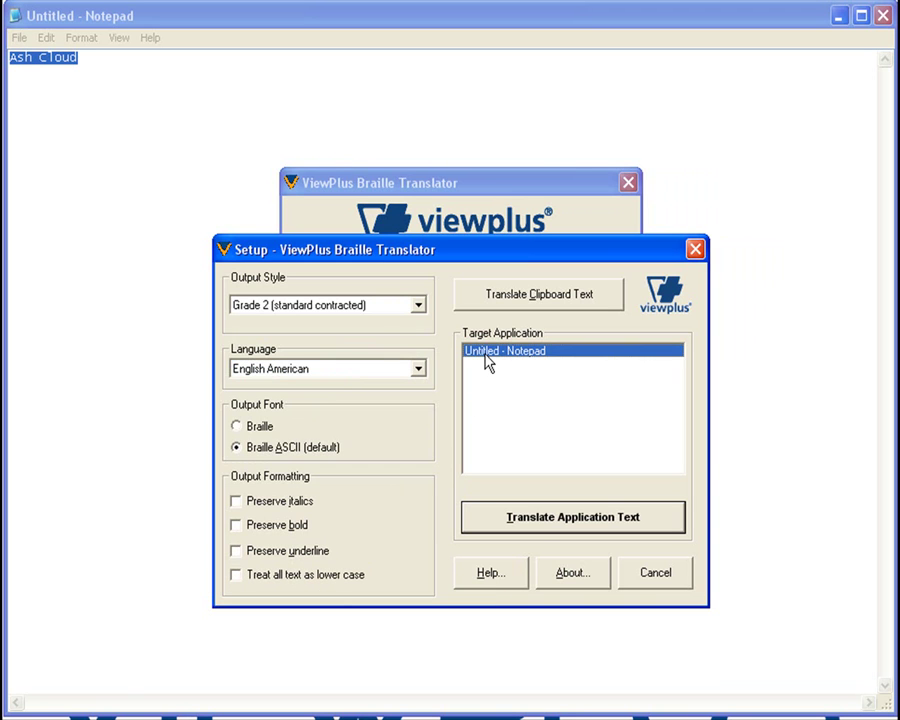
left_click(538, 530)
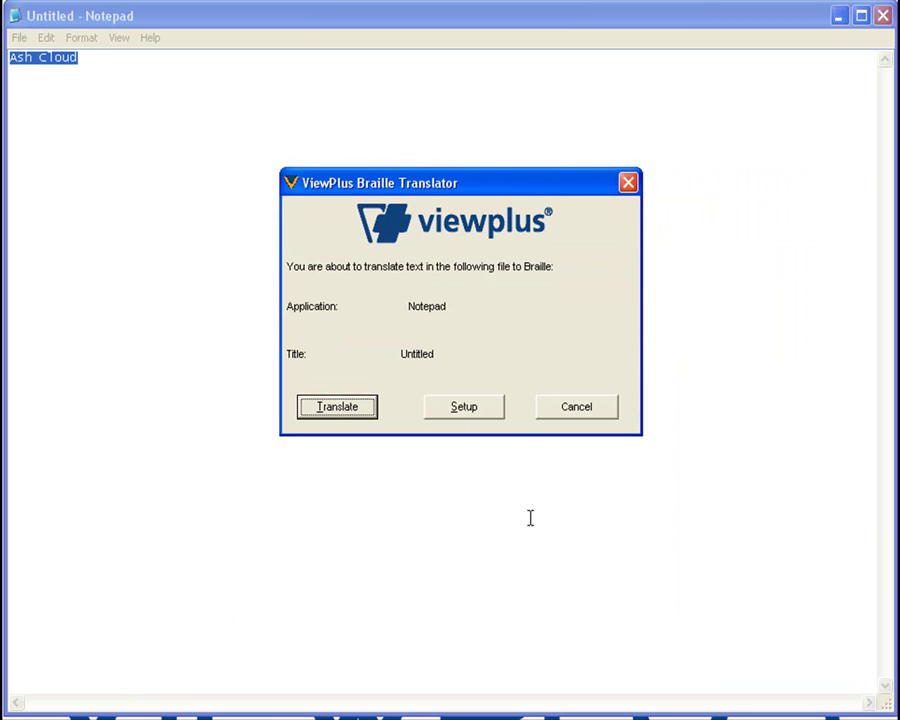
- Translate 'Ash Cloud' into braille ASCII ',a% ,cl|d' and dismiss the success message
left_click(337, 407)
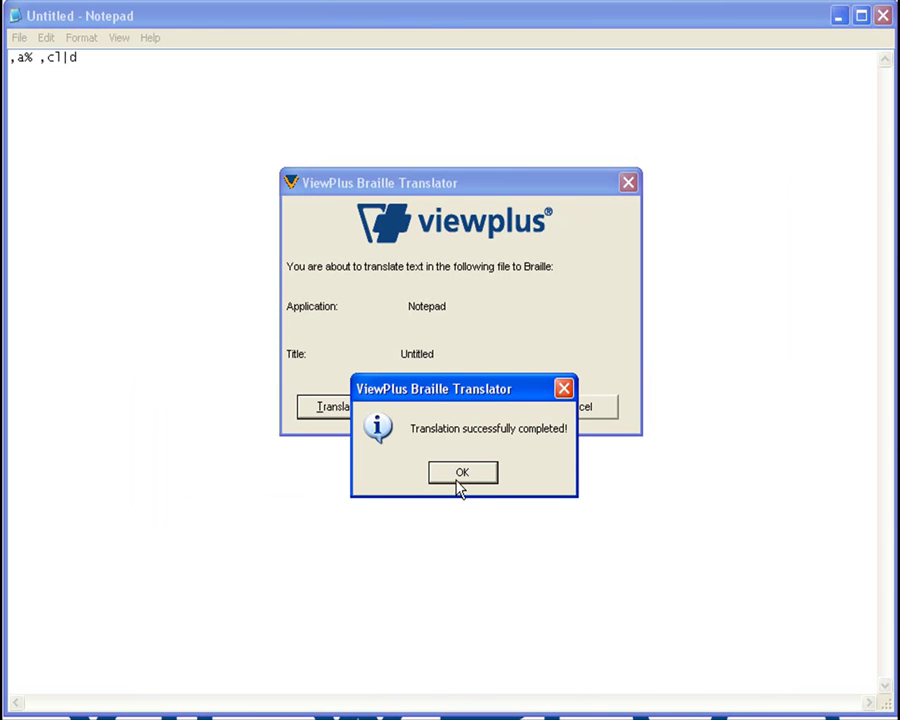
left_click(455, 479)
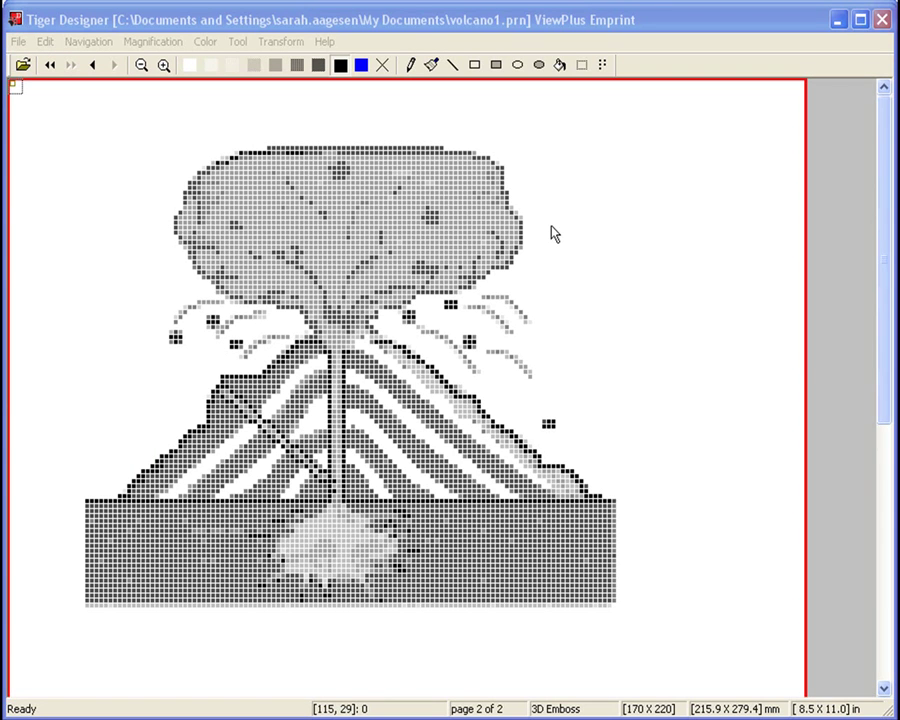
- Start a Braille label beside the ash cloud and paste in the translated ',a% ,cl|d' text
left_click(549, 228)
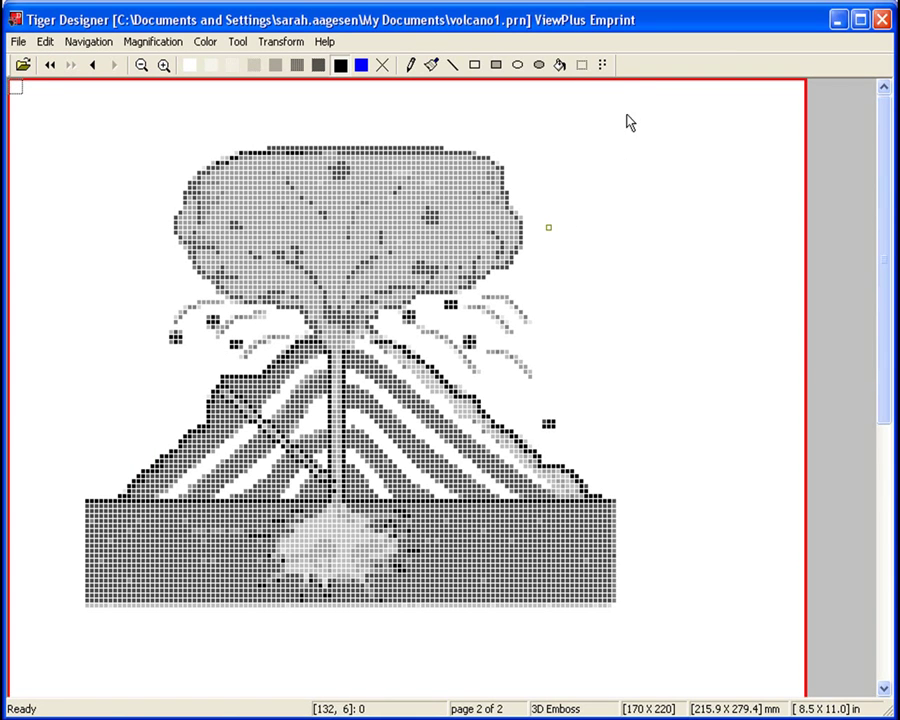
left_click(605, 68)
left_click(603, 232)
right_click(435, 345)
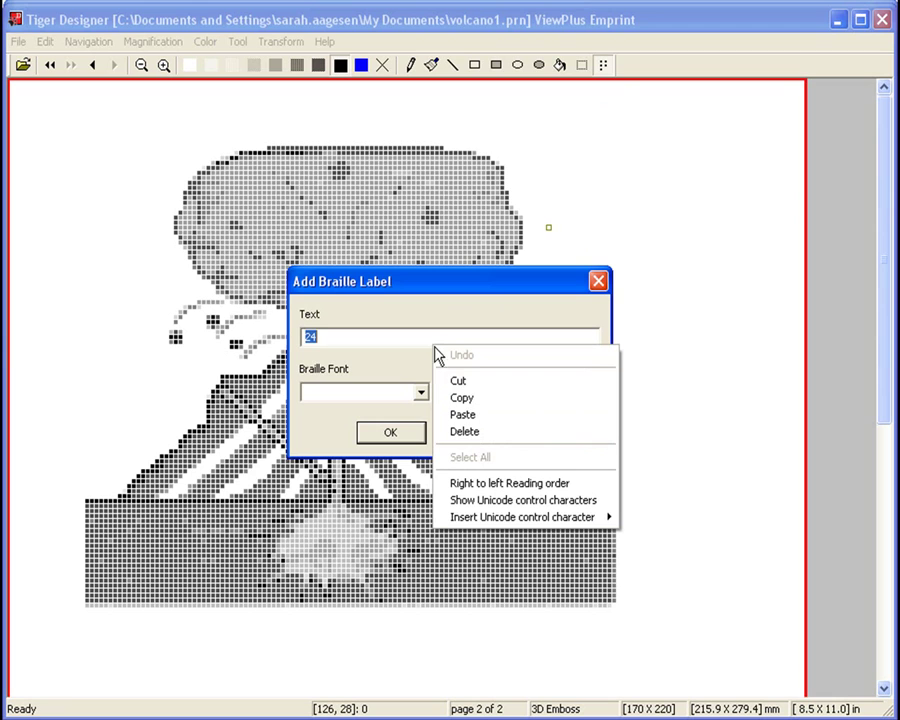
left_click(462, 414)
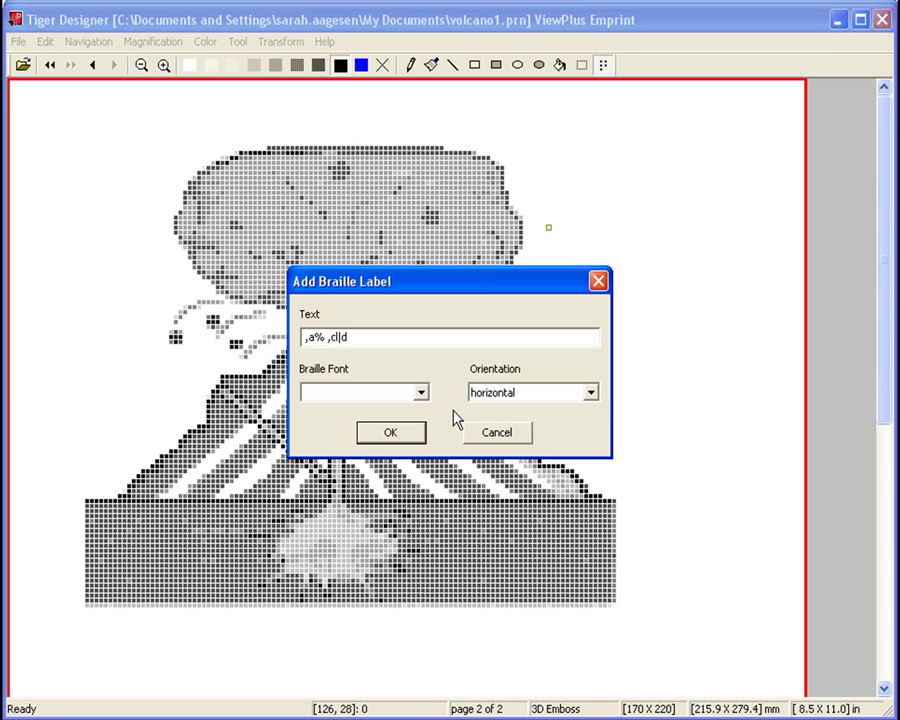
- Set the label to Braille29 font and horizontal orientation, then drag it next to the cloud
left_click(422, 393)
scroll(398, 454, "down", 4)
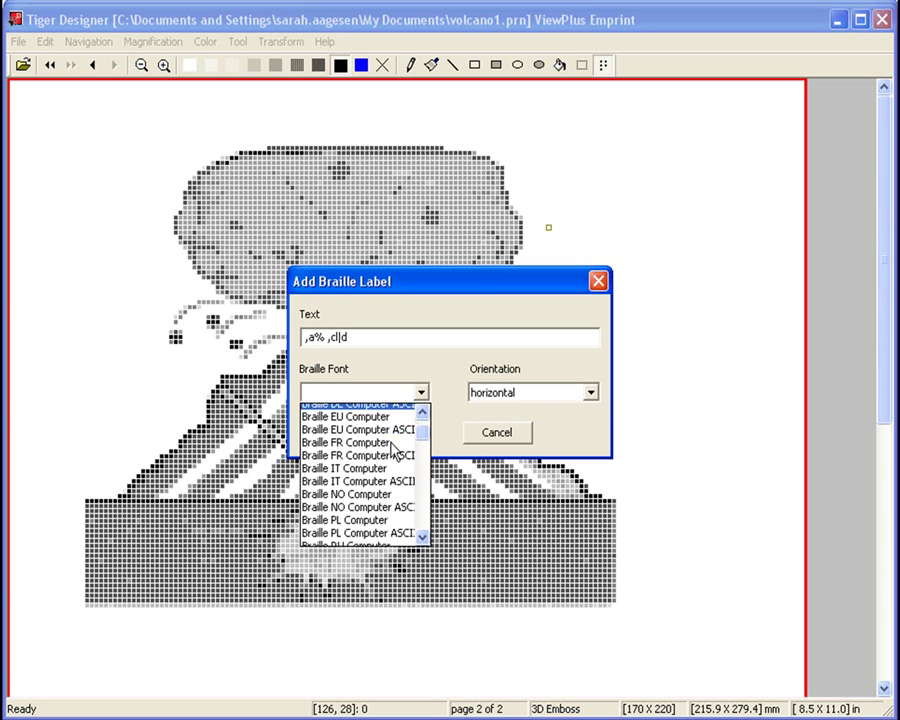
left_click(369, 501)
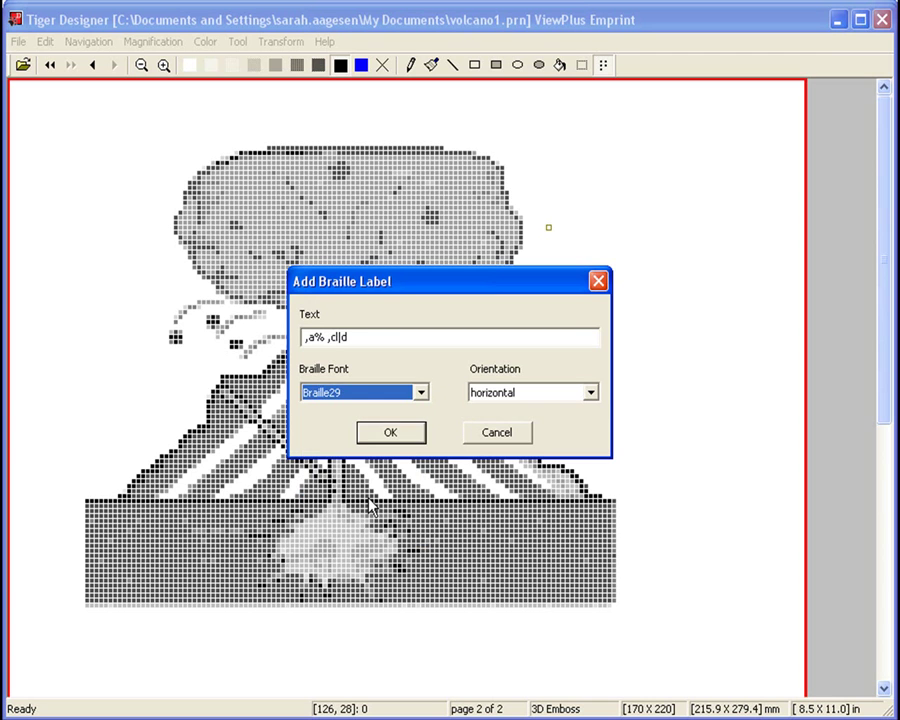
left_click(514, 395)
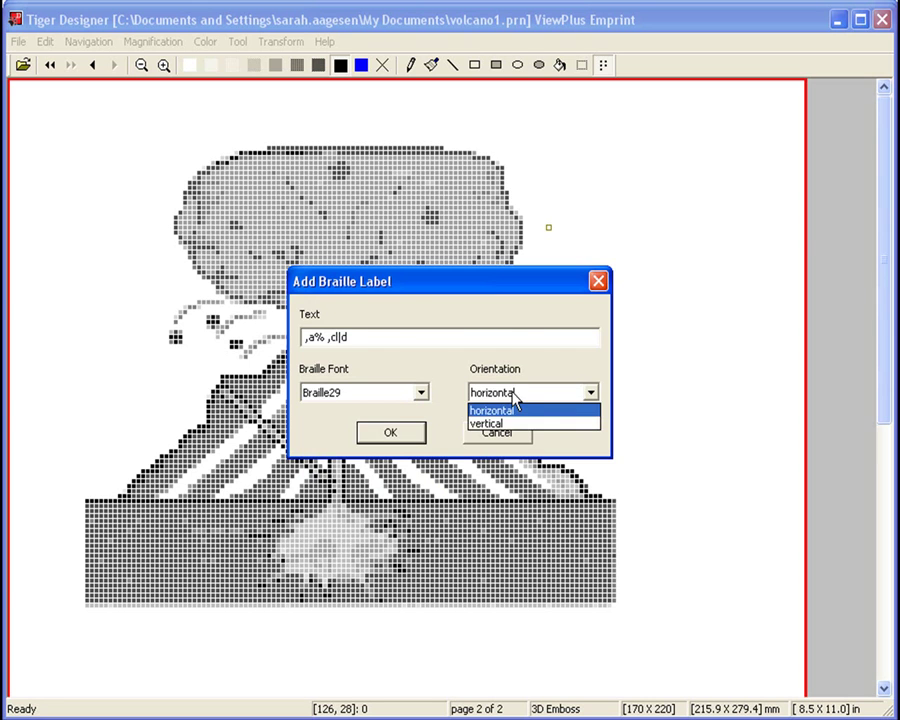
left_click(514, 410)
left_click(418, 432)
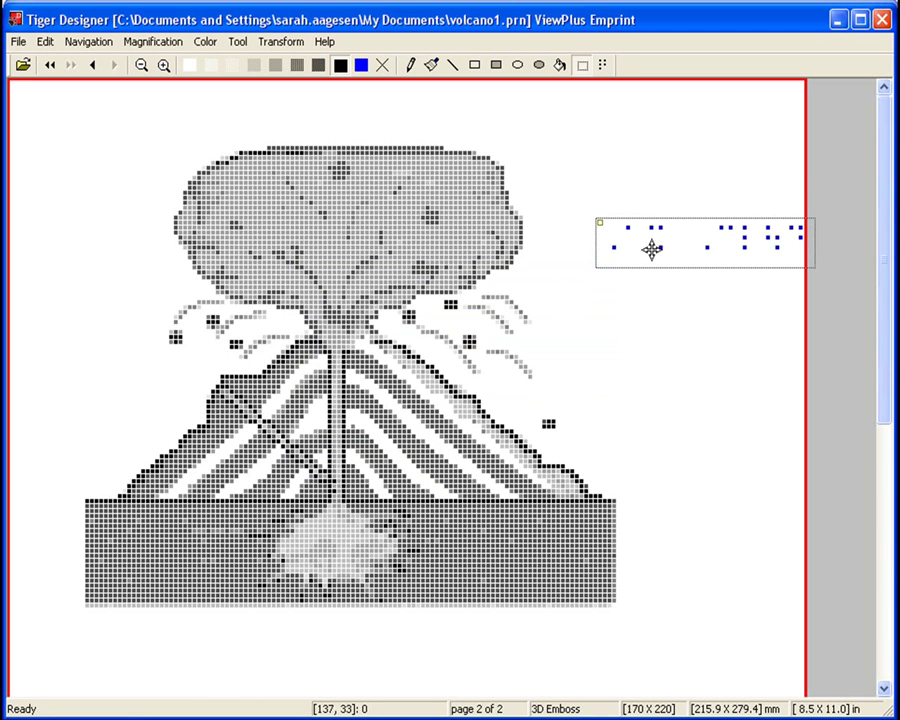
left_click_drag(703, 239, 675, 218)
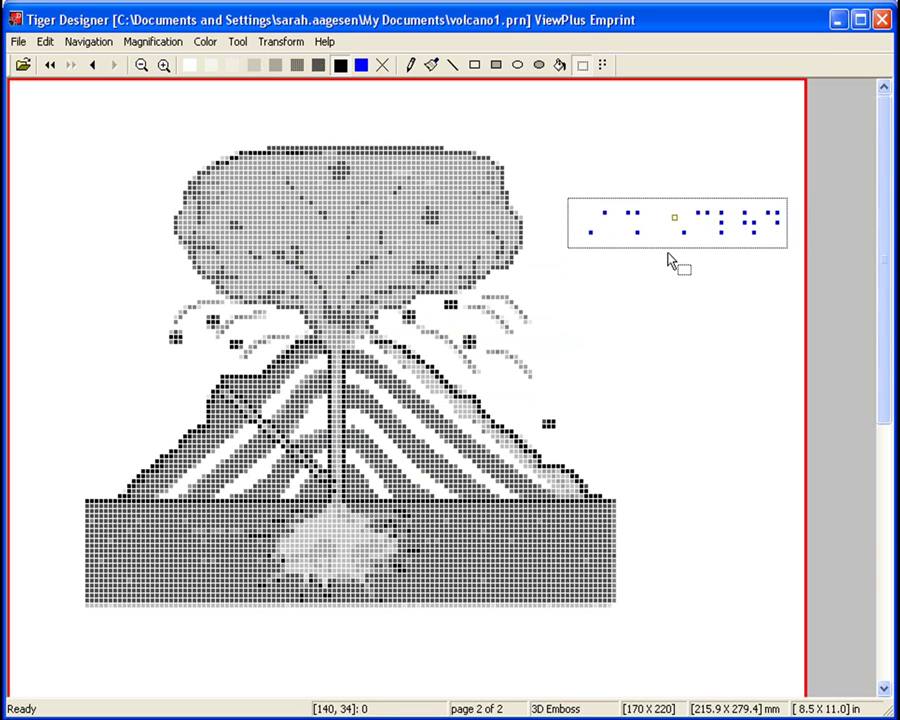
left_click(354, 420)
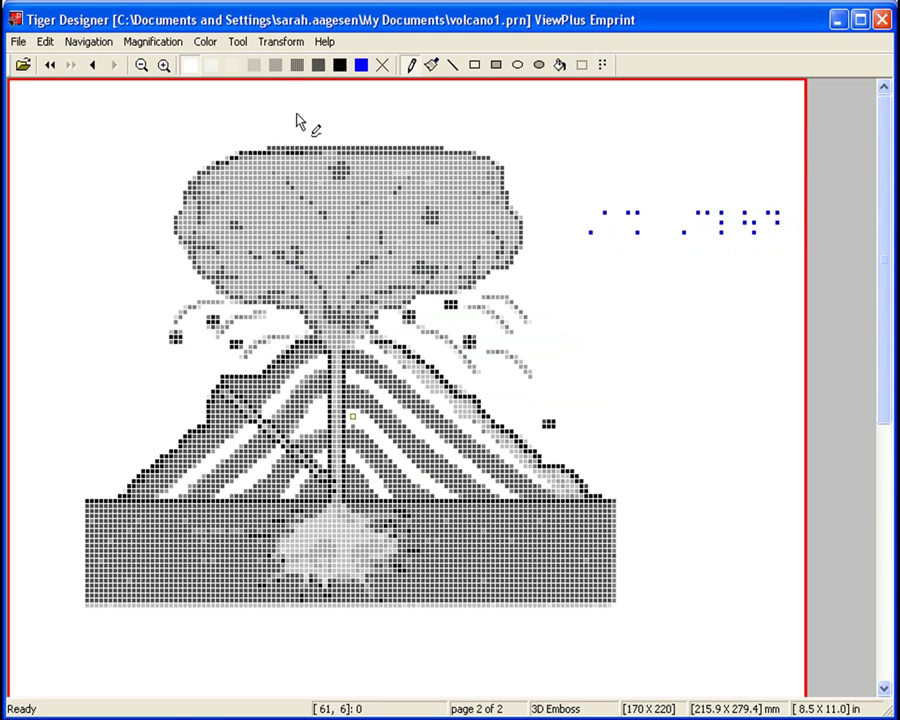
left_click(303, 46)
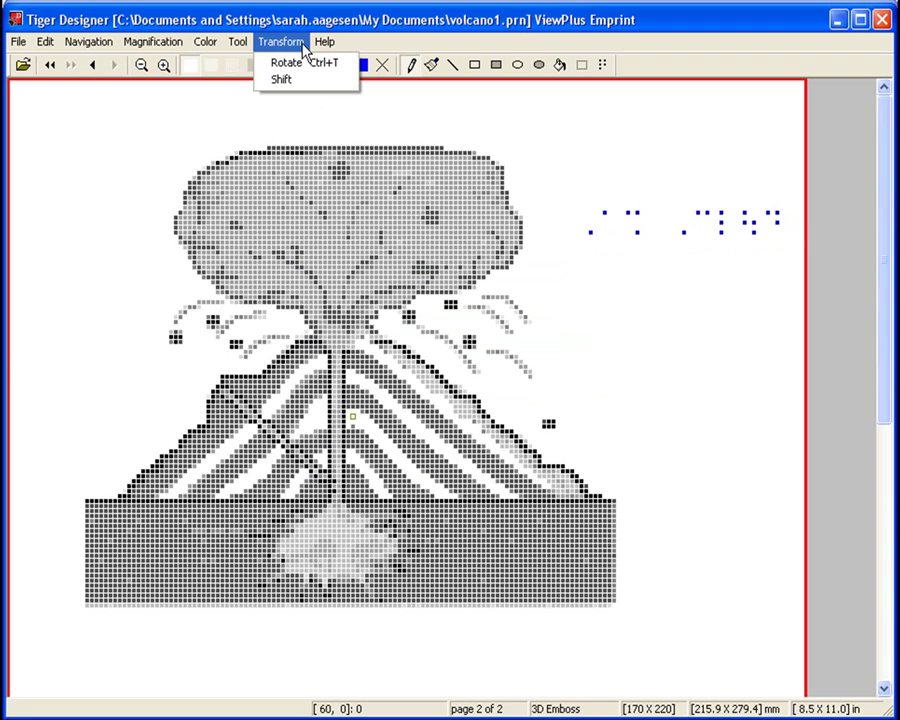
left_click(303, 63)
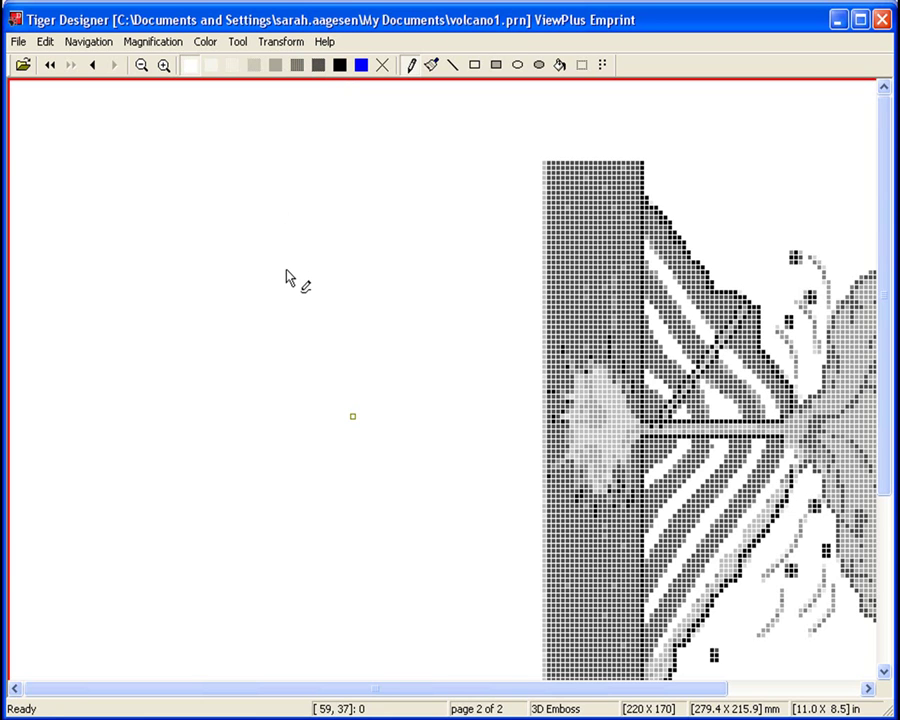
key("ctrl+z")
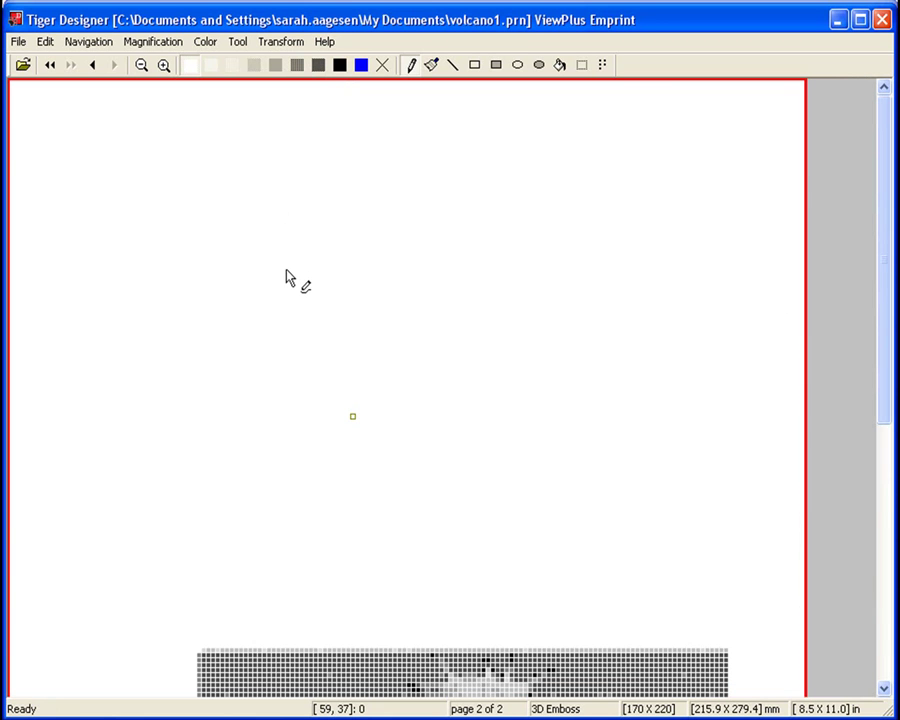
scroll(287, 277, "down", 5)
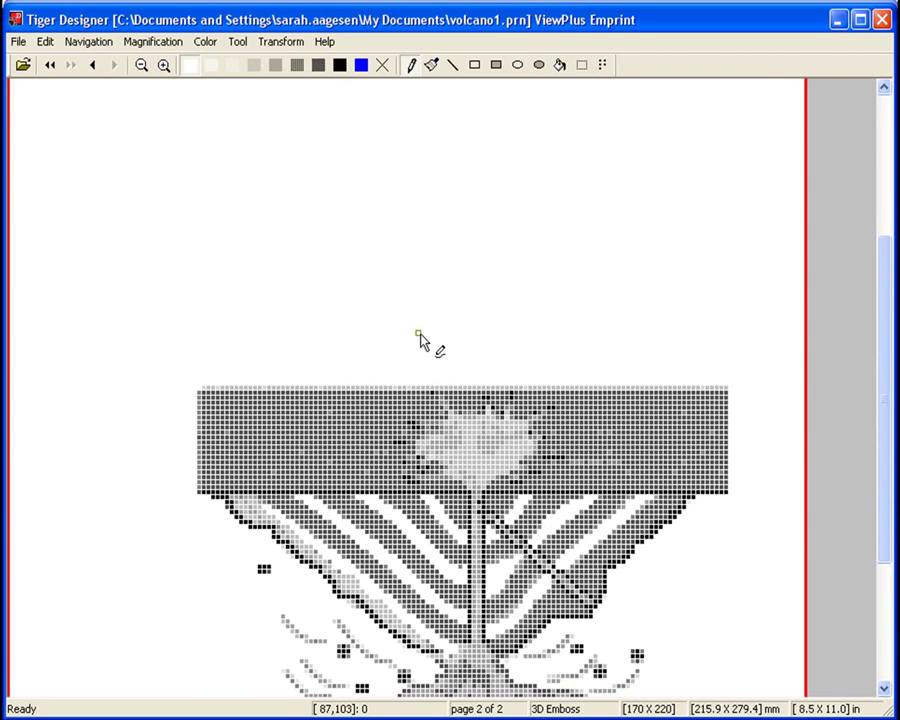
key("ctrl+r")
key("ctrl+z")
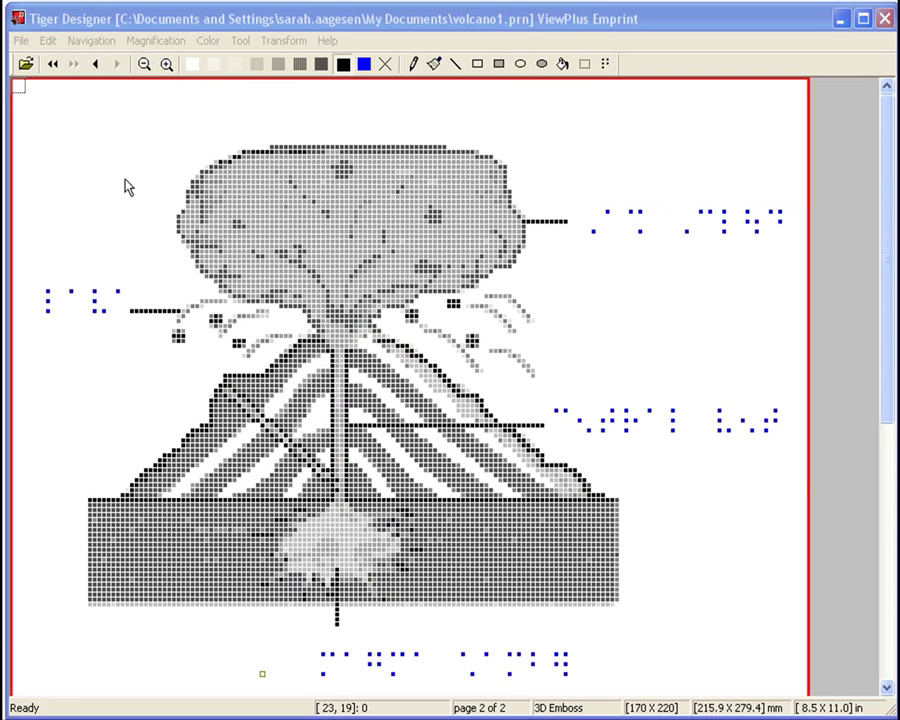
- Print pages 1 to 2 to 'ViewPlus Emprint at USB001' with printer model ViewPlus Emprint
left_click(20, 41)
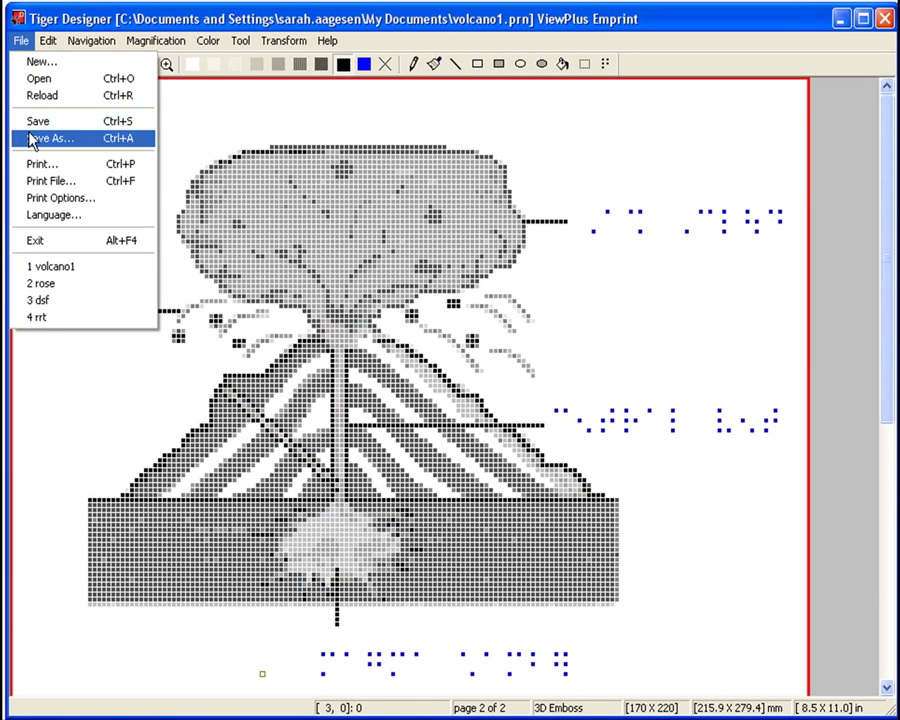
left_click(33, 166)
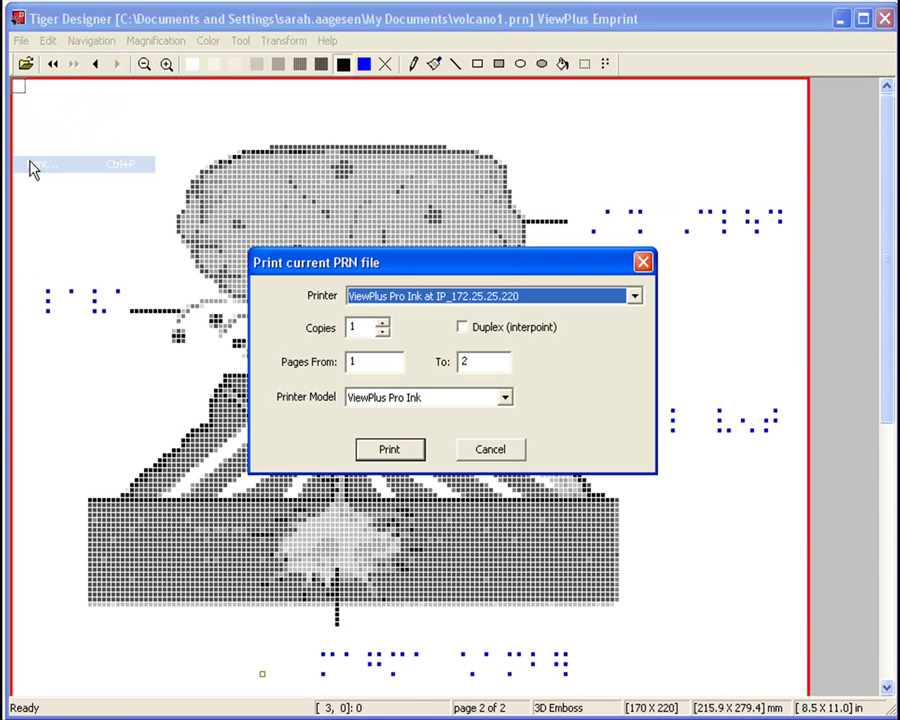
left_click(412, 300)
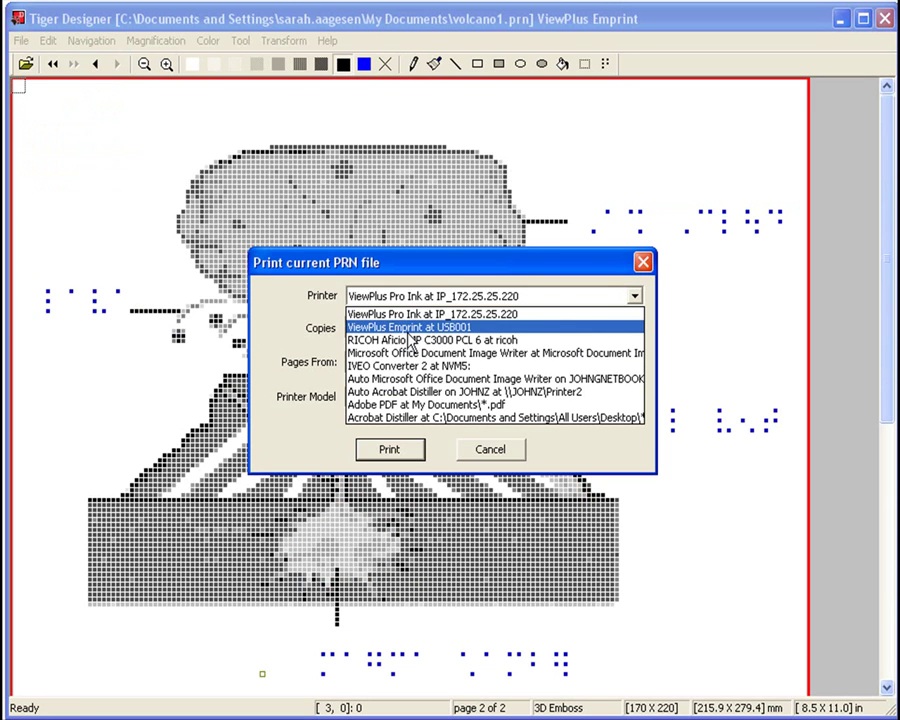
left_click(410, 327)
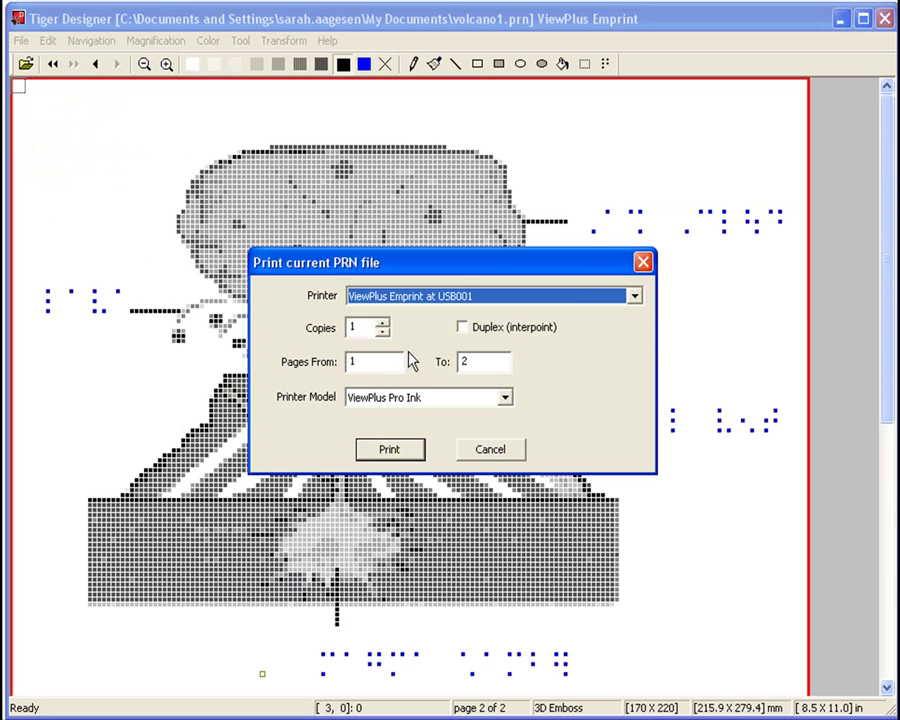
left_click(410, 400)
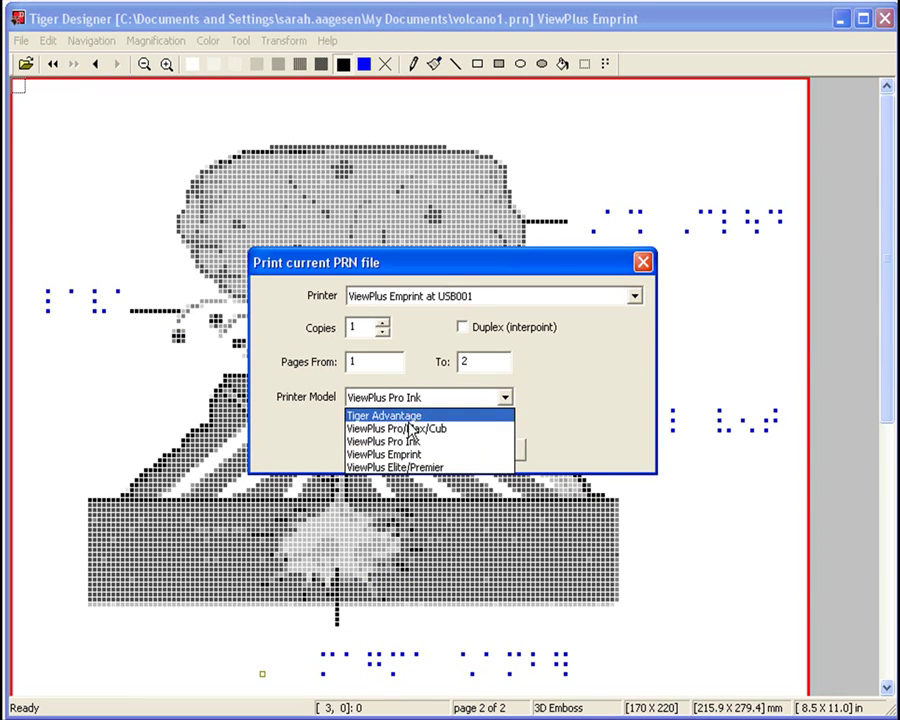
left_click(410, 455)
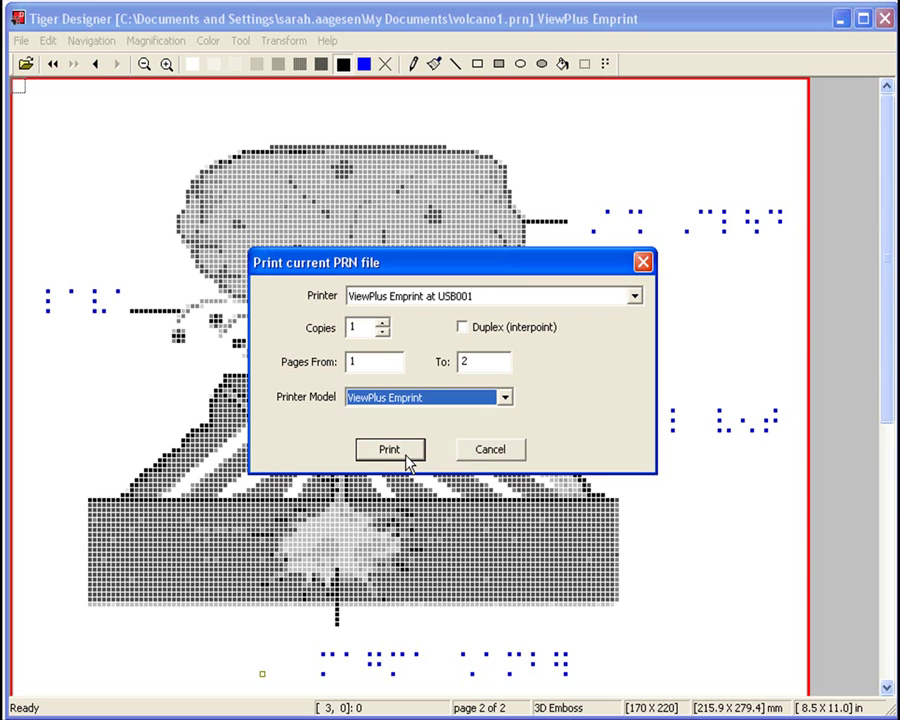
left_click(408, 458)
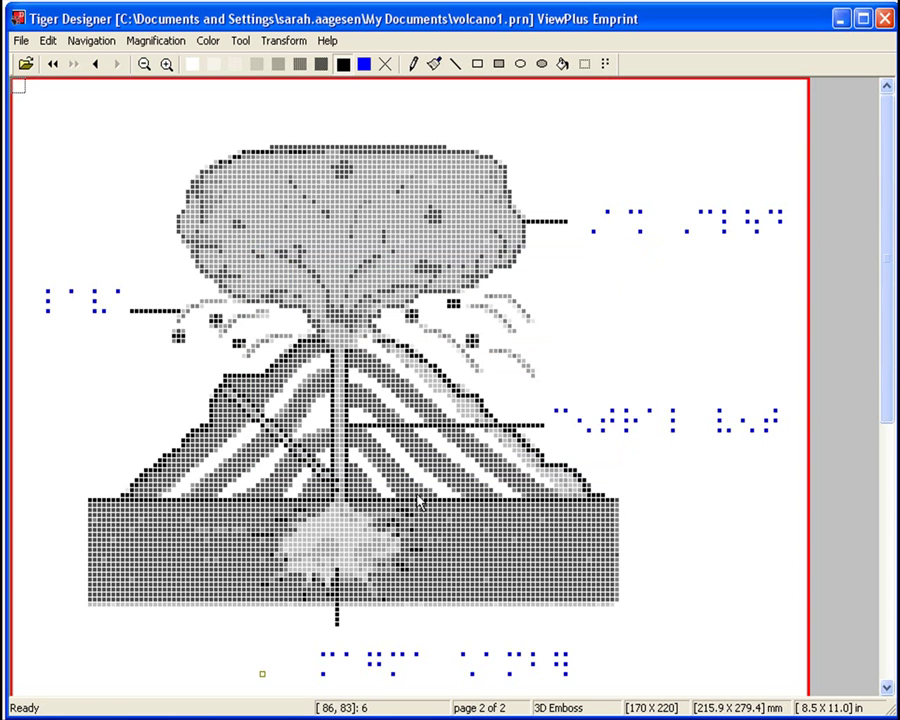